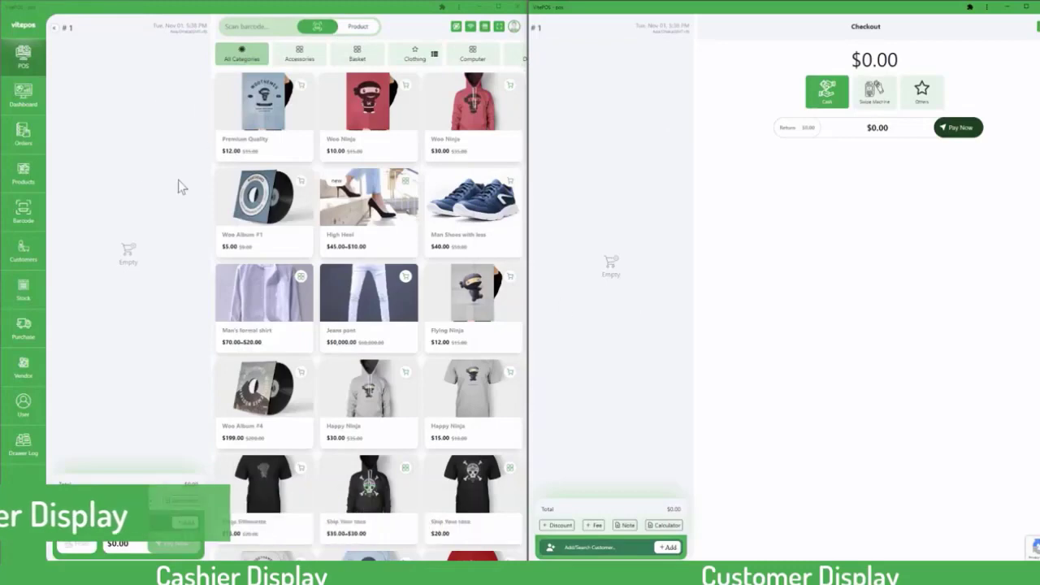
Add Premium Quality, both Woo Ninja items, Woo Album #1, the black Apex High Heel and Man Shoes with less to the cart
{"action": "left_click", "coordinate": [275, 142]}
{"action": "left_click", "coordinate": [368, 113]}
{"action": "left_click", "coordinate": [473, 113]}
{"action": "left_click", "coordinate": [264, 203]}
{"action": "left_click", "coordinate": [368, 203]}
{"action": "left_click", "coordinate": [441, 202]}
{"action": "left_click", "coordinate": [441, 230]}
{"action": "left_click", "coordinate": [466, 248]}
Add Man's formal shirt in Green with Export quality, Jeans pant and Flying Ninja to the cart
{"action": "left_click", "coordinate": [340, 298]}
{"action": "left_click", "coordinate": [340, 325]}
{"action": "left_click", "coordinate": [366, 343]}
{"action": "left_click", "coordinate": [368, 292]}
{"action": "left_click", "coordinate": [473, 293]}
Add two Ninja Silhouette shirts, the Woo Ninja and Premium Quality T-shirts, T-Shirt with Logo, Album and Cap to the cart
{"action": "scroll", "coordinate": [341, 300], "scroll_direction": "down", "scroll_amount": 3}
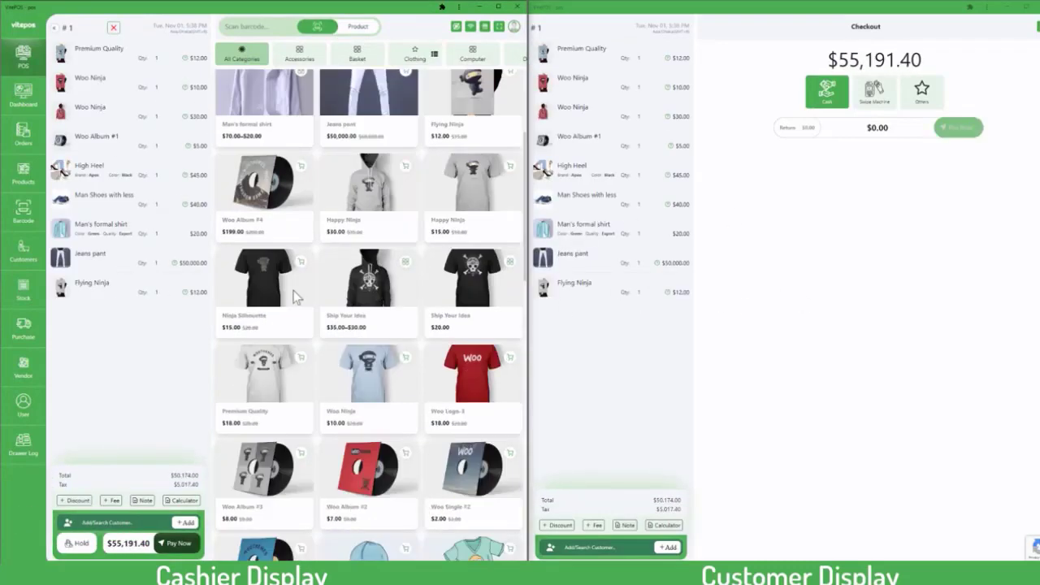
{"action": "double_click", "coordinate": [295, 297]}
{"action": "left_click", "coordinate": [368, 371]}
{"action": "scroll", "coordinate": [361, 294], "scroll_direction": "down", "scroll_amount": 2}
Apply a 10% discount and a 5% fee to the order
{"action": "left_click", "coordinate": [74, 501]}
{"action": "left_click", "coordinate": [41, 378]}
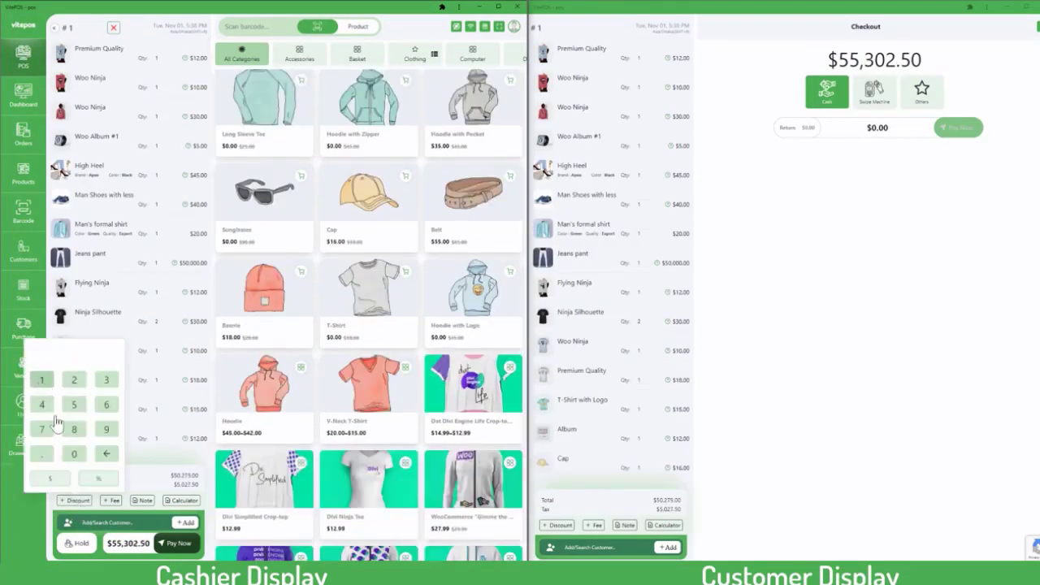
{"action": "left_click", "coordinate": [74, 455]}
{"action": "left_click", "coordinate": [65, 482]}
{"action": "left_click", "coordinate": [111, 500]}
{"action": "left_click", "coordinate": [108, 404]}
{"action": "left_click", "coordinate": [101, 485]}
Search for the existing customer by surname and assign the match to the order
{"action": "left_click", "coordinate": [183, 524]}
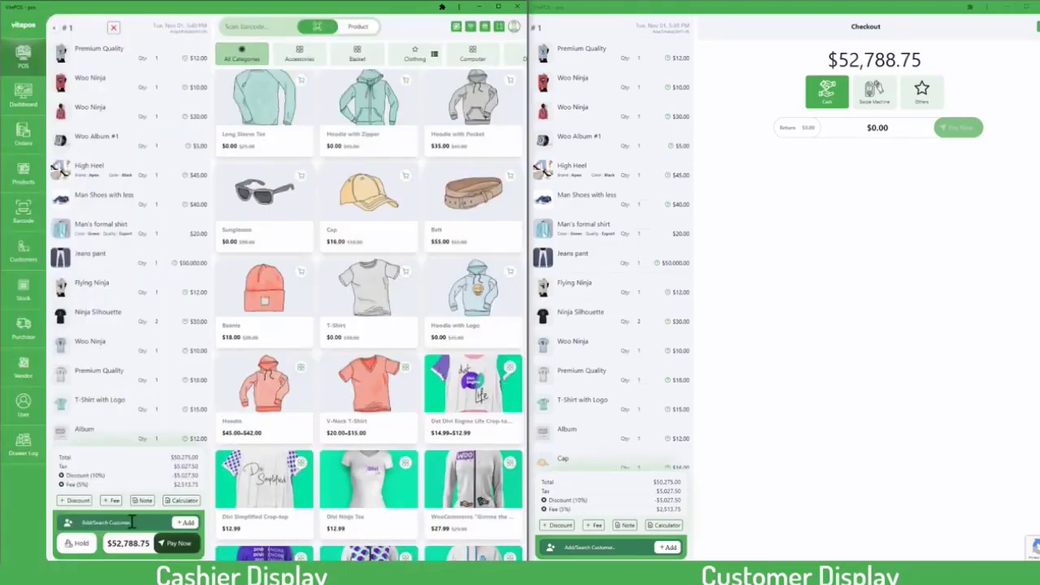
{"action": "left_click", "coordinate": [131, 521]}
{"action": "type", "text": "ta"}
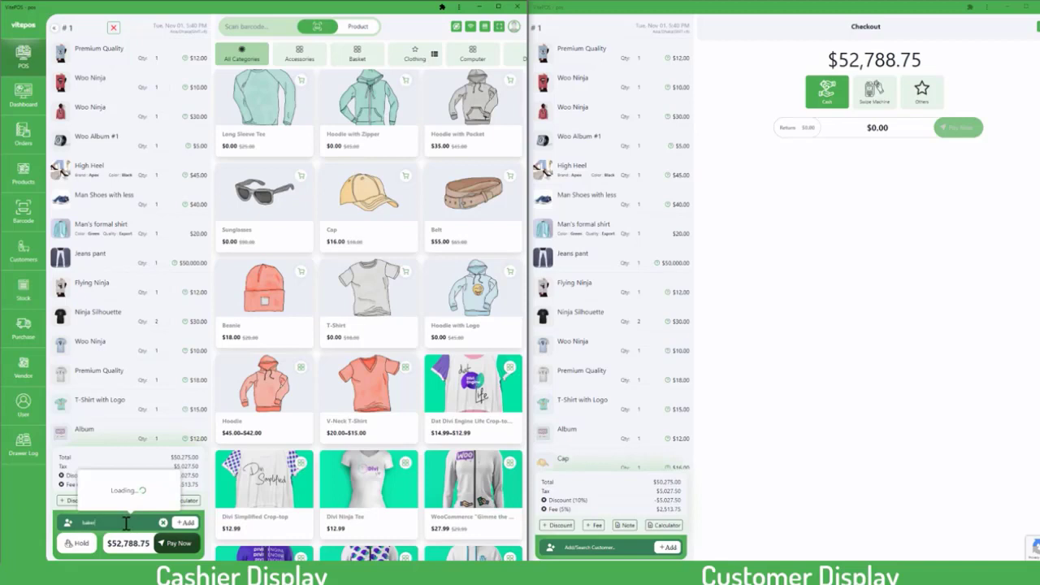
{"action": "left_click", "coordinate": [144, 487]}
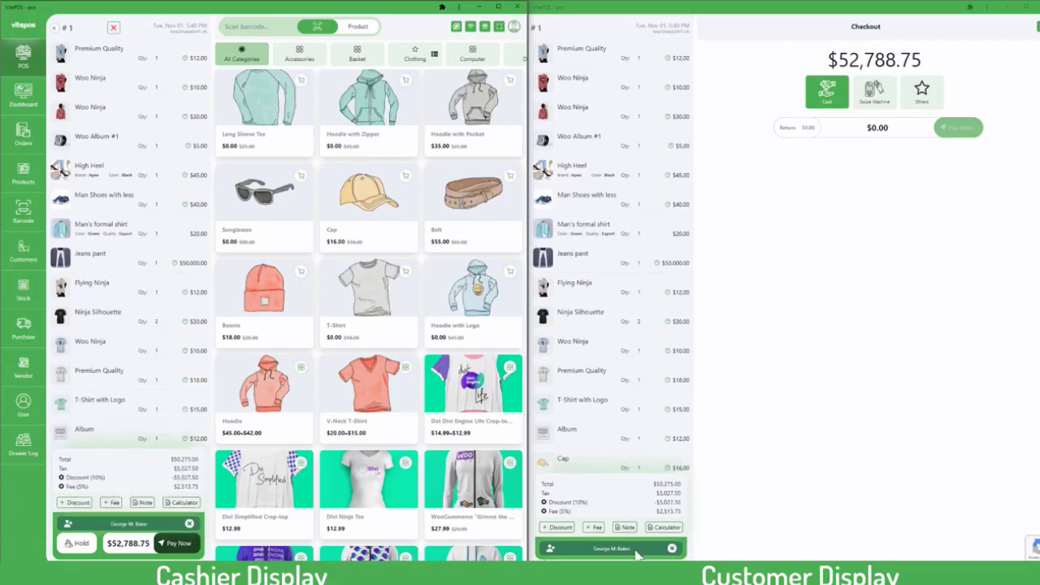
Proceed to checkout and enter a cash payment of $30,000
{"action": "left_click", "coordinate": [177, 544]}
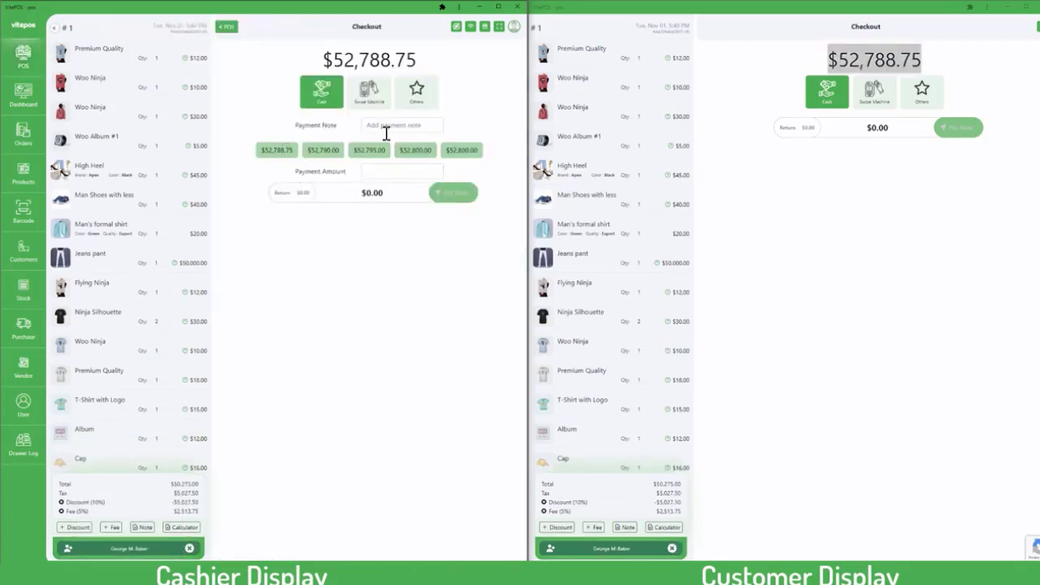
{"action": "left_click", "coordinate": [375, 171]}
{"action": "type", "text": "3"}
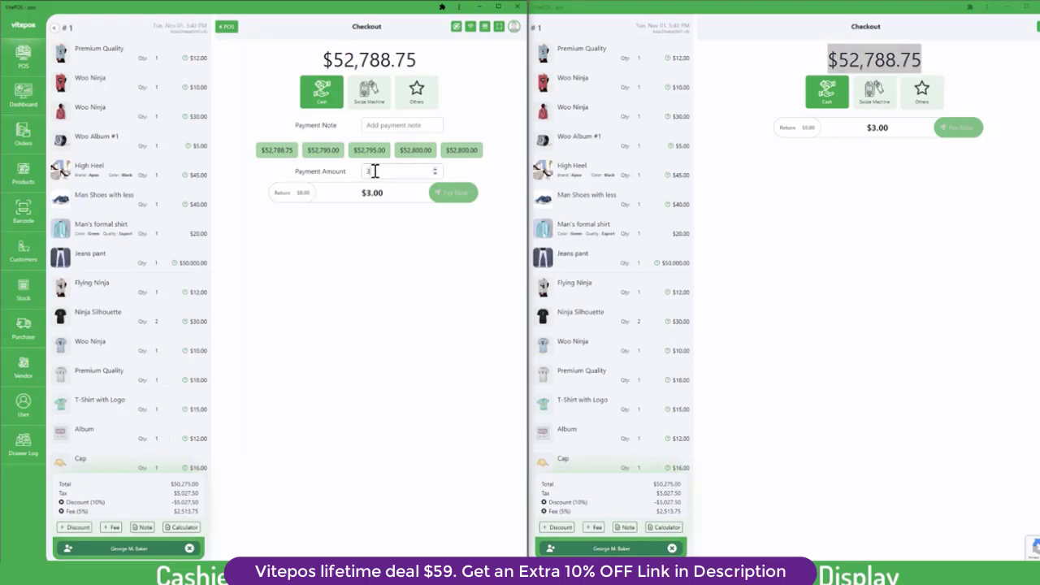
{"action": "type", "text": "0000"}
Add a Swipe Machine payment of $10,000, entering the last four digits of the card
{"action": "left_click", "coordinate": [369, 91]}
{"action": "type", "text": "2255"}
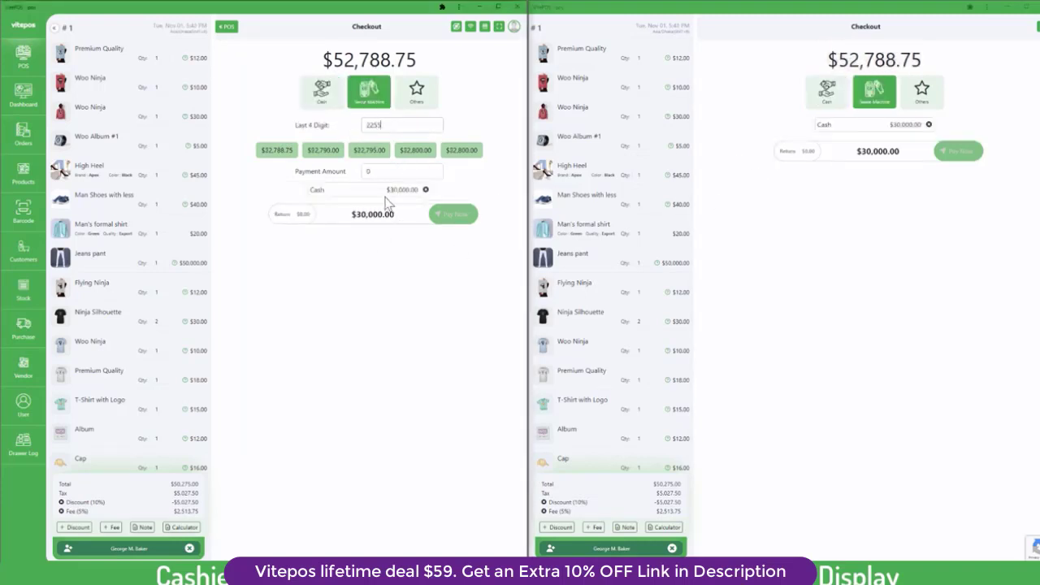
{"action": "left_click", "coordinate": [371, 171]}
{"action": "type", "text": "10000"}
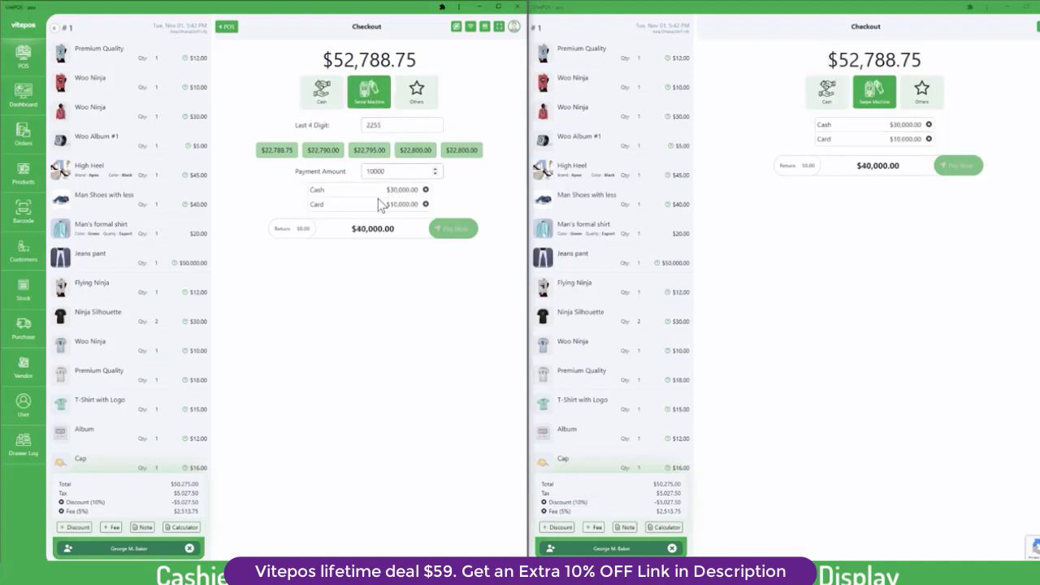
Cover the remaining $12,788.75 with the Others payment method and complete the payment
{"action": "left_click", "coordinate": [416, 91]}
{"action": "left_click", "coordinate": [278, 151]}
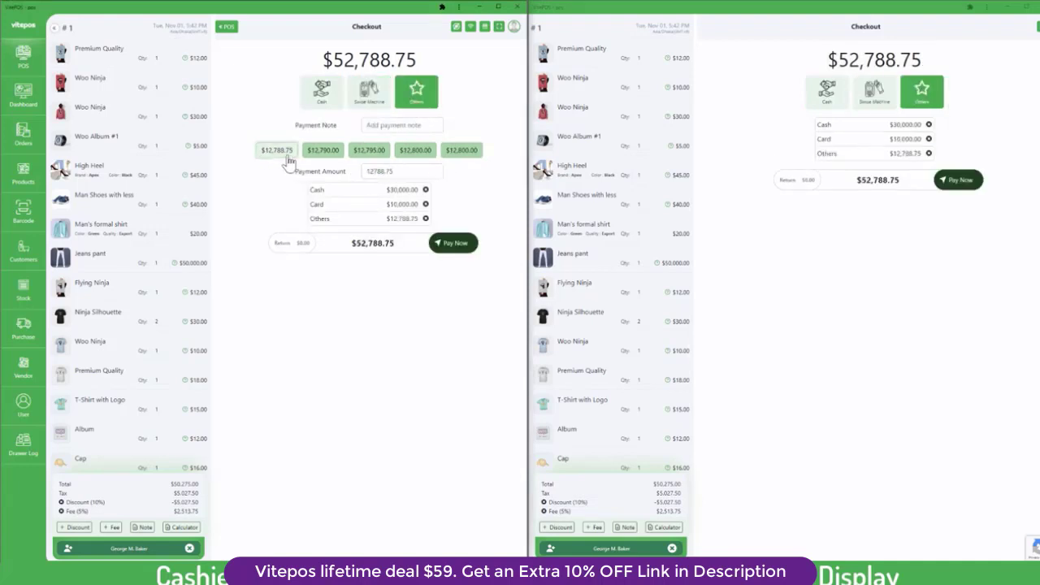
{"action": "left_click", "coordinate": [454, 245]}
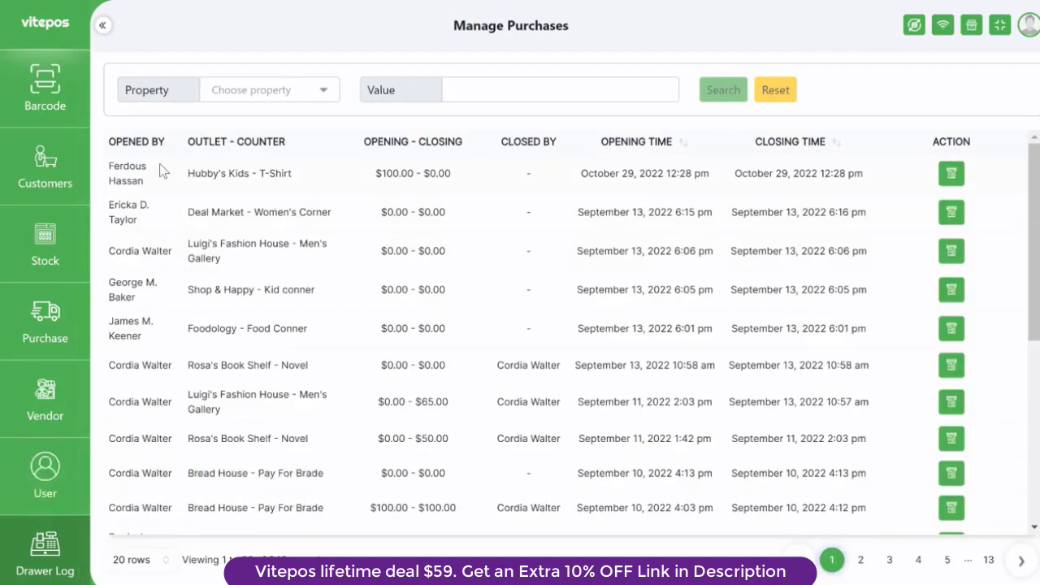
Review the drawer log's columns and view the cash drawer details for the Hubby's Kids - T-Shirt entry
{"action": "left_click_drag", "start_coordinate": [114, 143], "coordinate": [559, 141]}
{"action": "left_click", "coordinate": [809, 142]}
{"action": "left_click", "coordinate": [954, 180]}
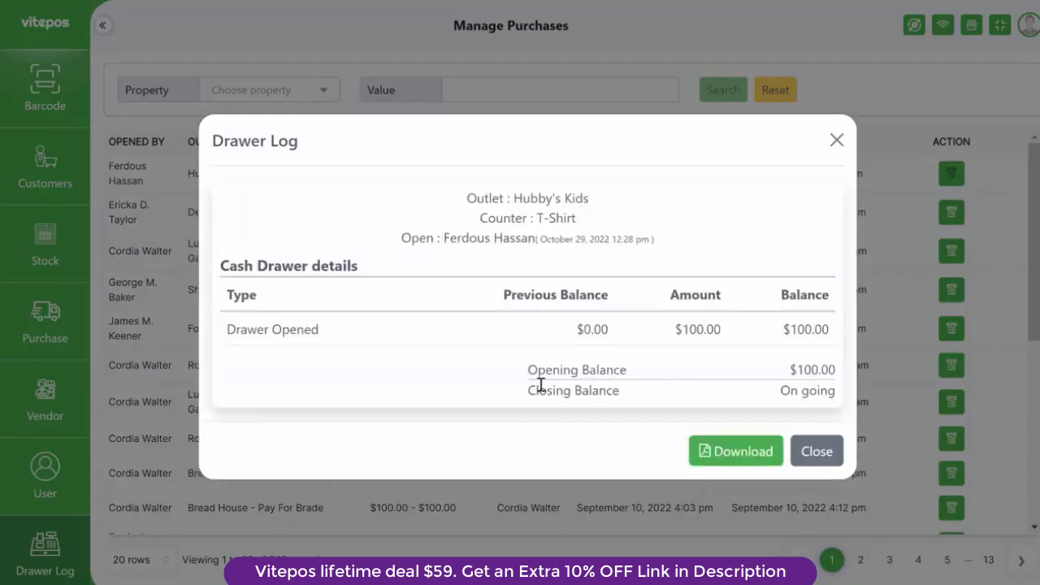
{"action": "left_click", "coordinate": [837, 143]}
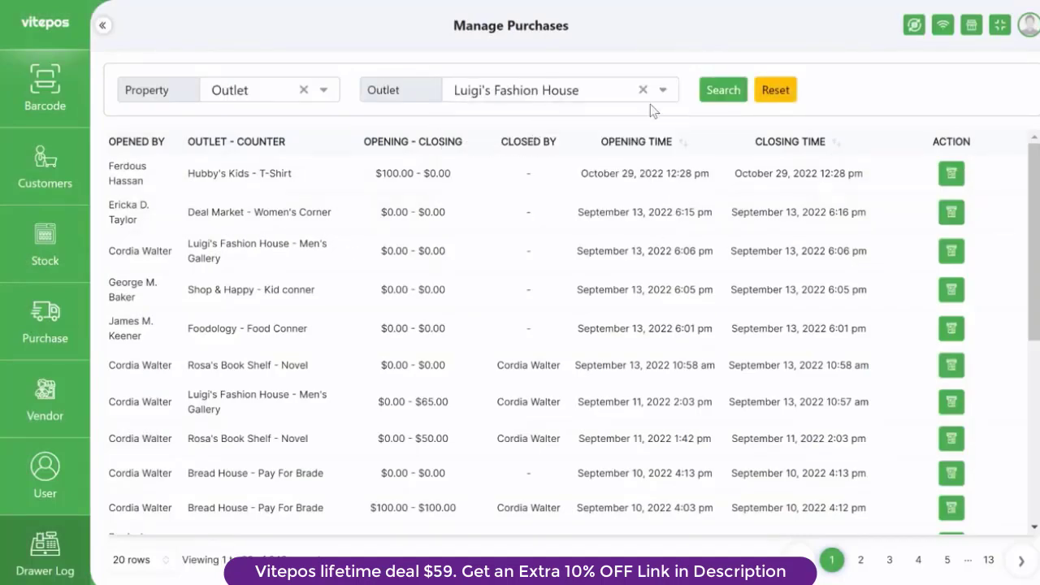
Filter the drawer log by the outlet Luigi's Fashion House, and separately by the opening date October 29, 2022
{"action": "left_click", "coordinate": [721, 91]}
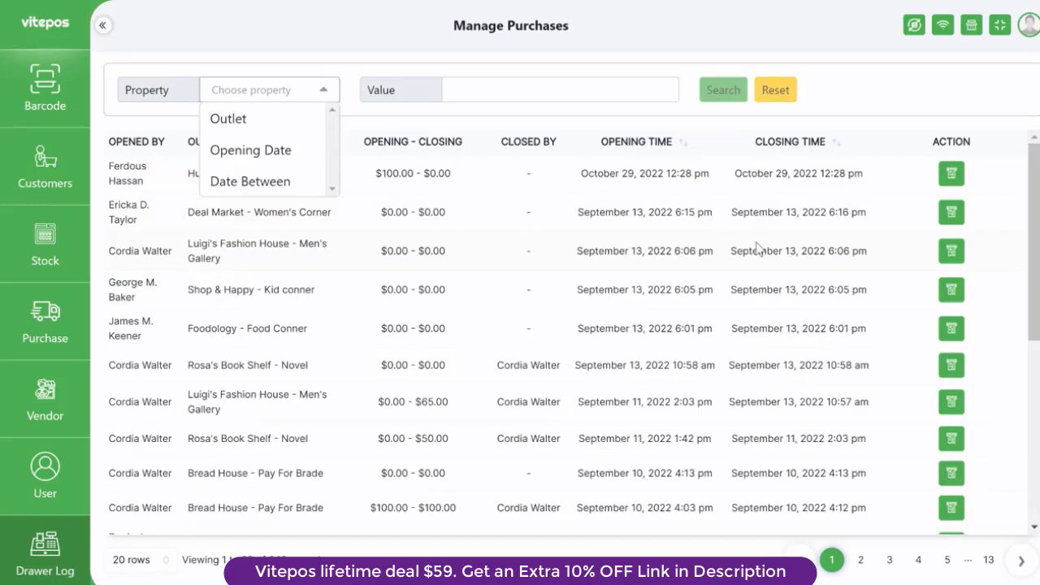
{"action": "left_click", "coordinate": [263, 143]}
{"action": "left_click", "coordinate": [520, 96]}
{"action": "left_click", "coordinate": [631, 288]}
Filter the drawer log for dates between Oct 01, 2022 and Oct 30, 2022
{"action": "left_click", "coordinate": [304, 91]}
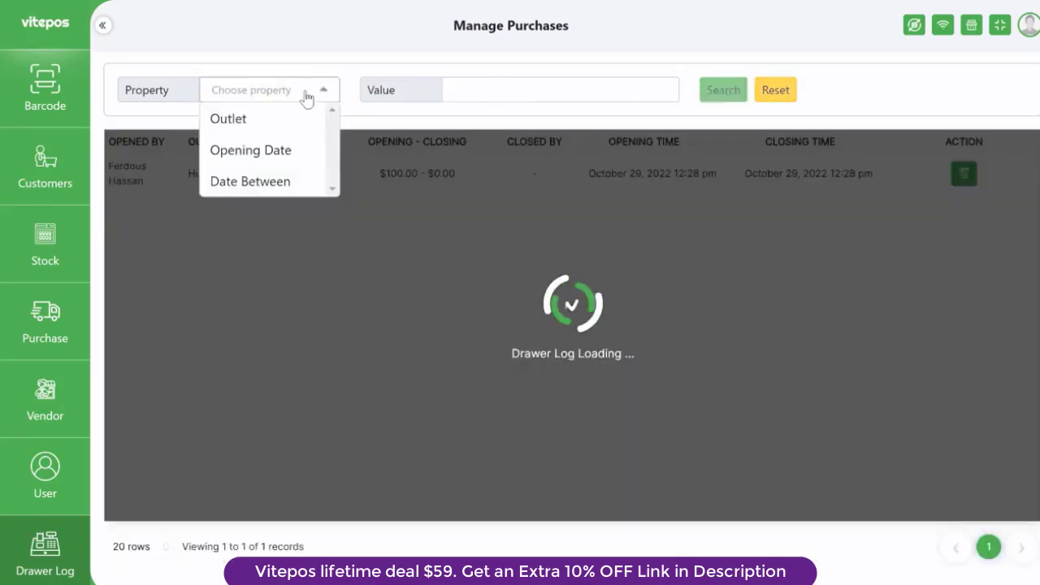
{"action": "left_click", "coordinate": [250, 181]}
{"action": "left_click", "coordinate": [504, 95]}
{"action": "left_click", "coordinate": [723, 90]}
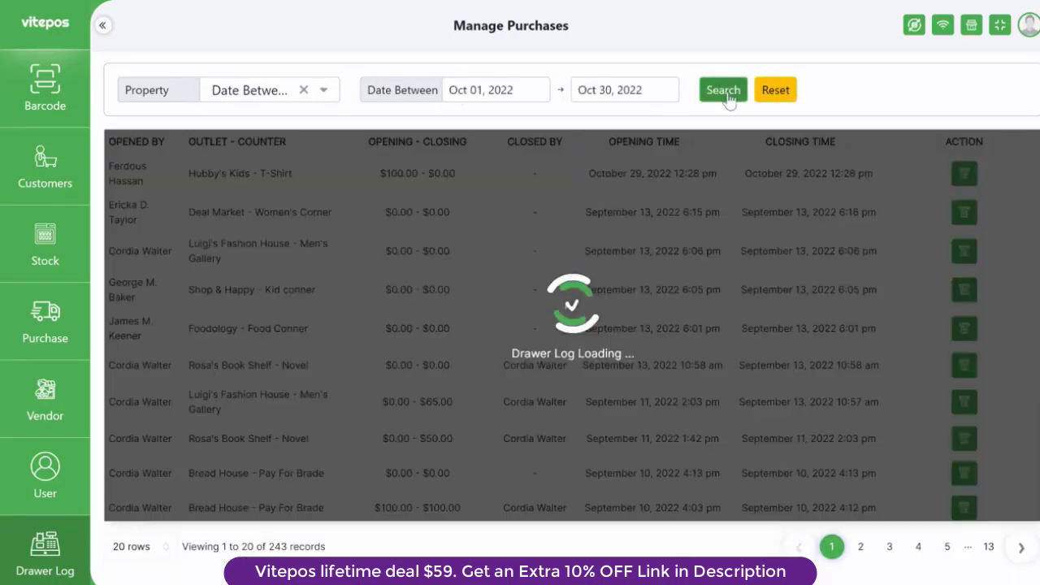
{"action": "left_click", "coordinate": [488, 90]}
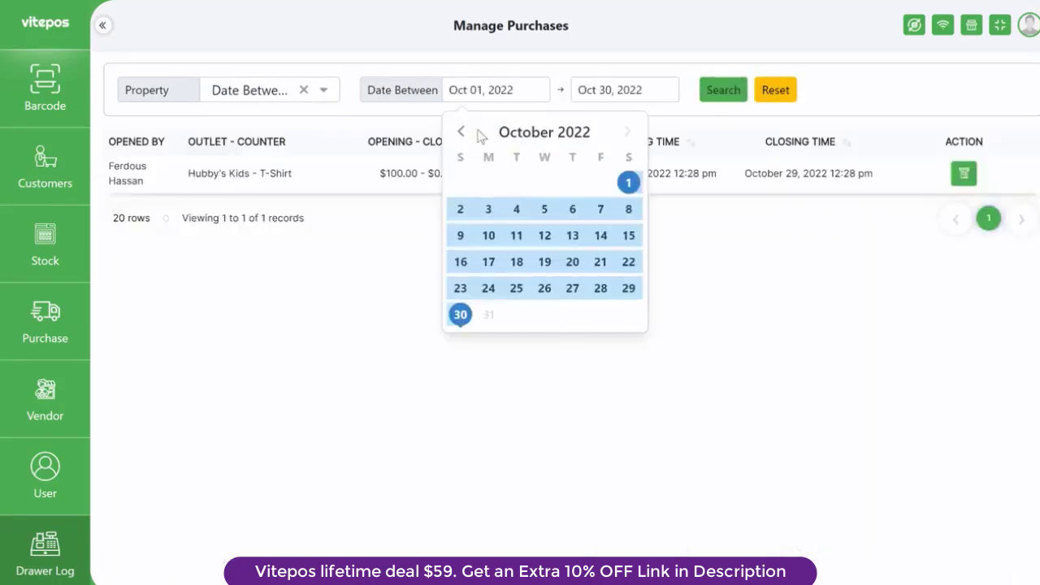
{"action": "left_click", "coordinate": [723, 90]}
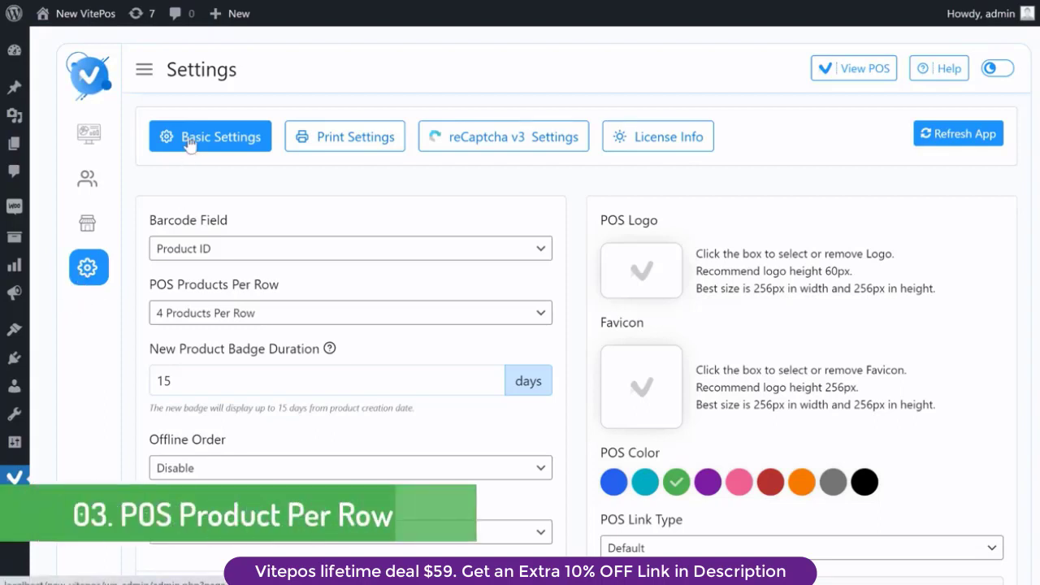
In the WordPress Vitepos basic settings, set POS Products Per Row to 5 and save
{"action": "left_click", "coordinate": [247, 313]}
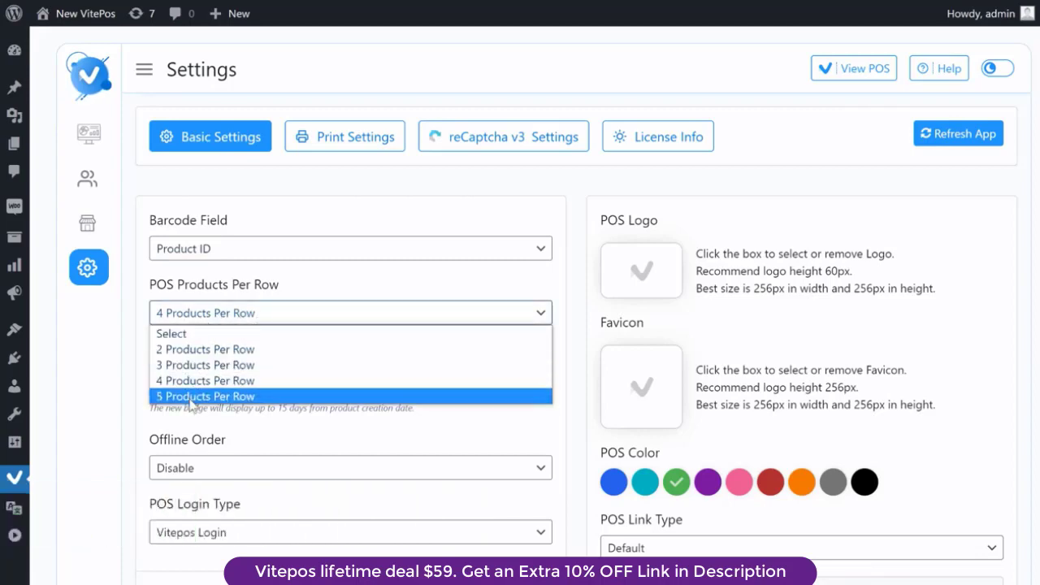
{"action": "left_click", "coordinate": [219, 398]}
{"action": "scroll", "coordinate": [393, 407], "scroll_direction": "down", "scroll_amount": 3}
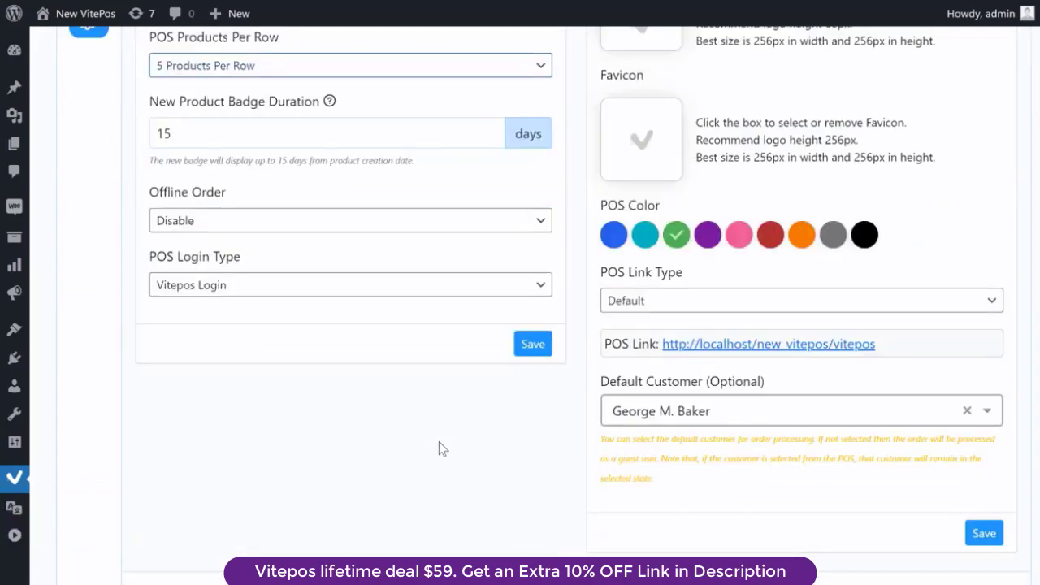
{"action": "left_click", "coordinate": [520, 344]}
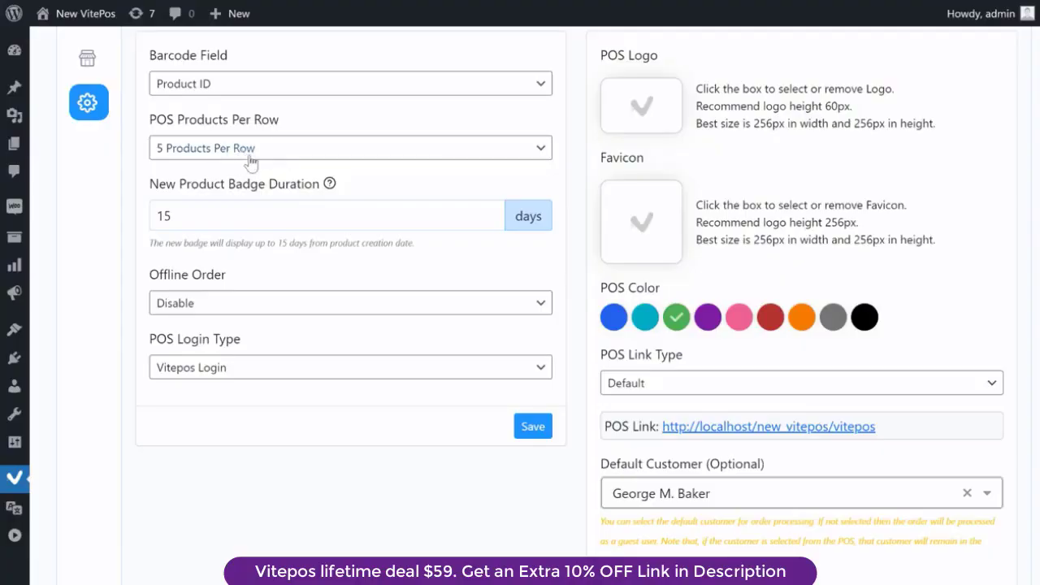
Set POS Products Per Row to 3, save, and check the product grid in the POS
{"action": "left_click", "coordinate": [248, 157]}
{"action": "left_click", "coordinate": [244, 184]}
{"action": "left_click", "coordinate": [536, 432]}
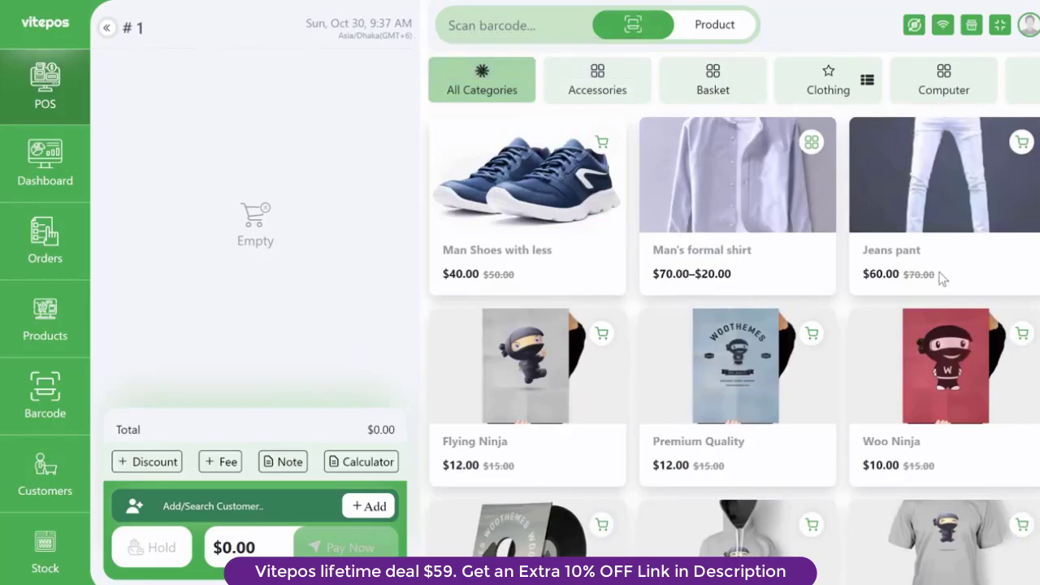
{"action": "scroll", "coordinate": [668, 268], "scroll_direction": "down", "scroll_amount": 2}
{"action": "scroll", "coordinate": [667, 268], "scroll_direction": "up", "scroll_amount": 2}
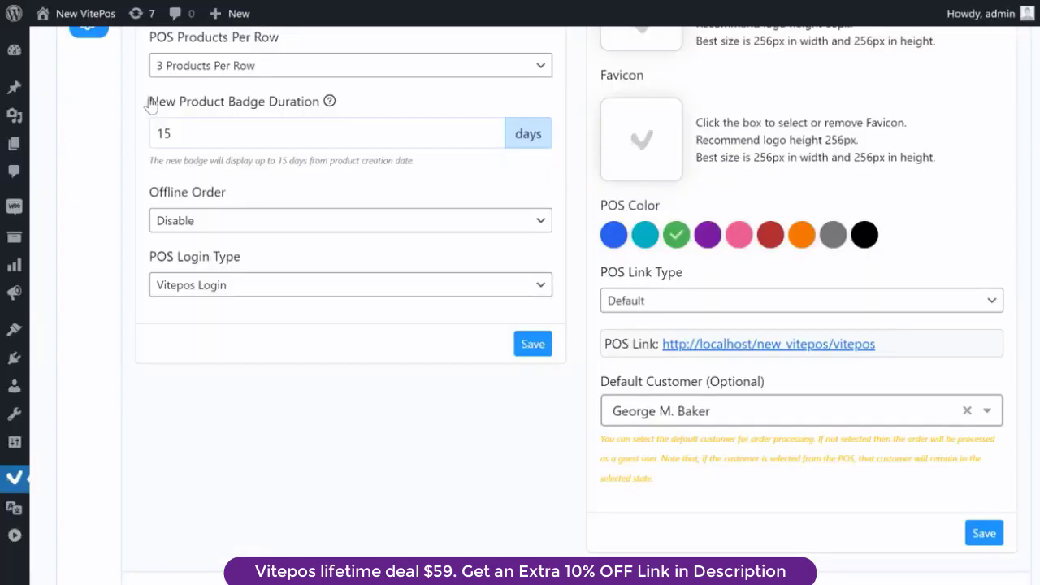
Set the New Product Badge Duration to 5 days in the WordPress Vitepos settings and save
{"action": "left_click_drag", "start_coordinate": [151, 104], "coordinate": [299, 118]}
{"action": "left_click_drag", "start_coordinate": [233, 126], "coordinate": [149, 142]}
{"action": "type", "text": "5"}
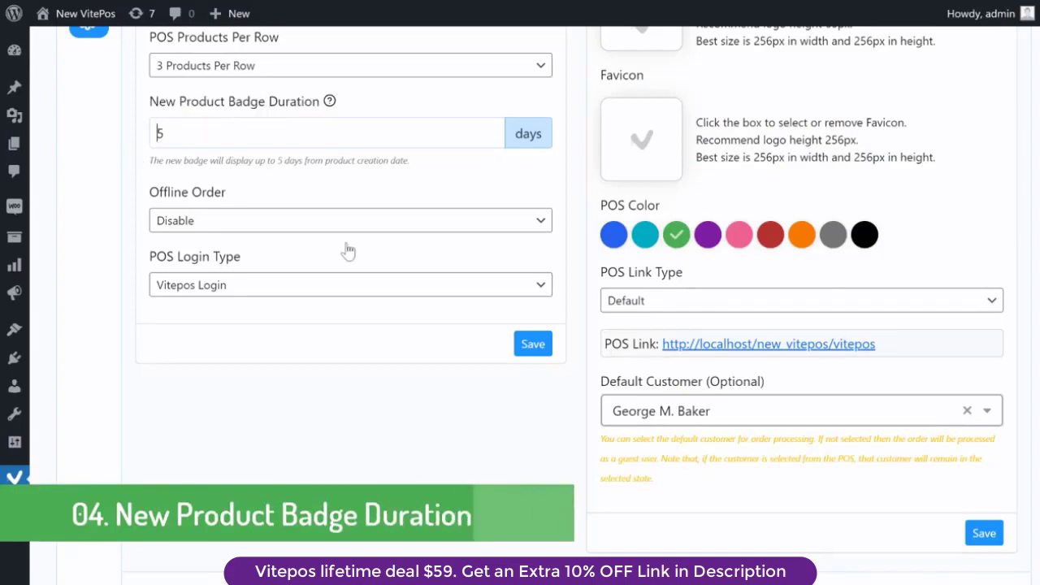
{"action": "left_click", "coordinate": [529, 343]}
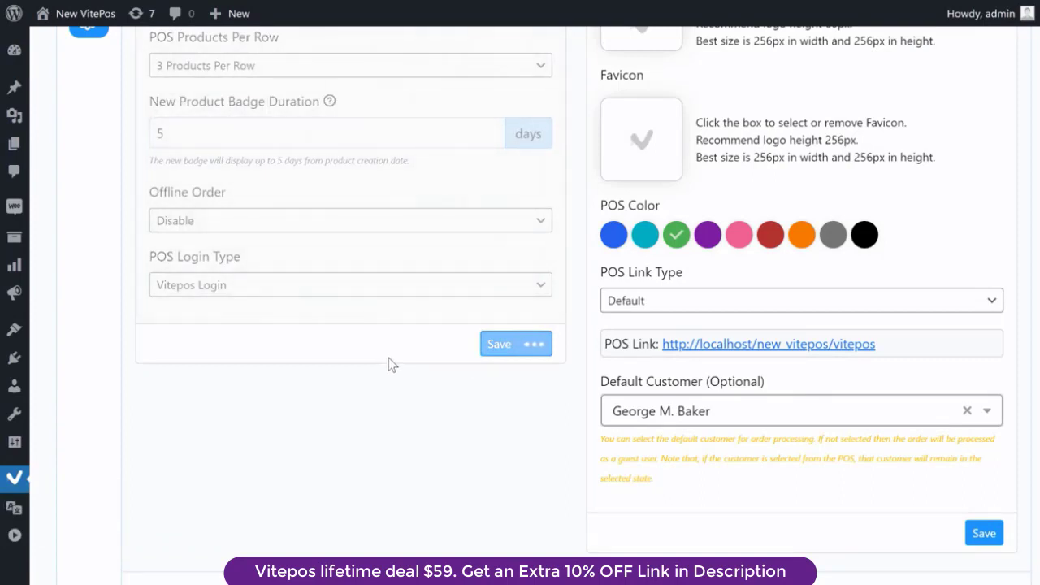
Choose a default customer from the customer list and save the POS settings
{"action": "scroll", "coordinate": [367, 415], "scroll_direction": "up", "scroll_amount": 3}
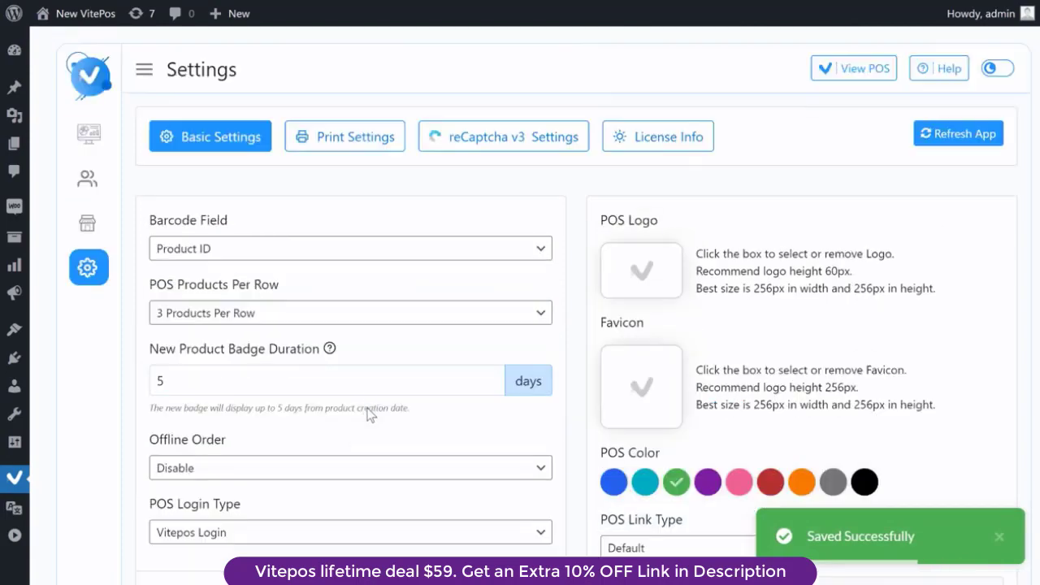
{"action": "scroll", "coordinate": [367, 407], "scroll_direction": "down", "scroll_amount": 4}
{"action": "scroll", "coordinate": [473, 344], "scroll_direction": "up", "scroll_amount": 4}
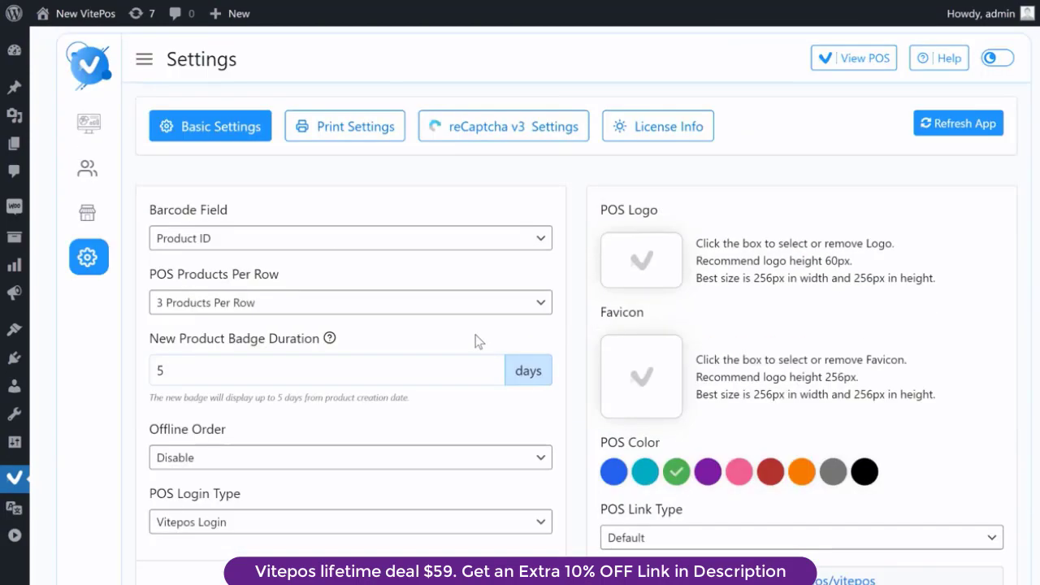
{"action": "scroll", "coordinate": [615, 323], "scroll_direction": "down", "scroll_amount": 4}
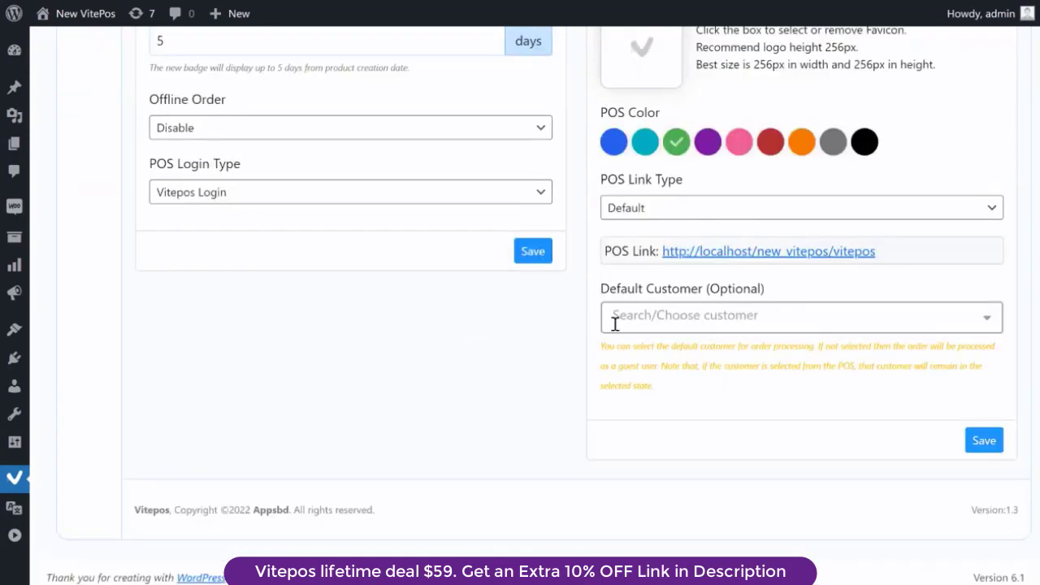
{"action": "left_click", "coordinate": [741, 317]}
{"action": "scroll", "coordinate": [755, 390], "scroll_direction": "down", "scroll_amount": 2}
{"action": "scroll", "coordinate": [723, 392], "scroll_direction": "up", "scroll_amount": 2}
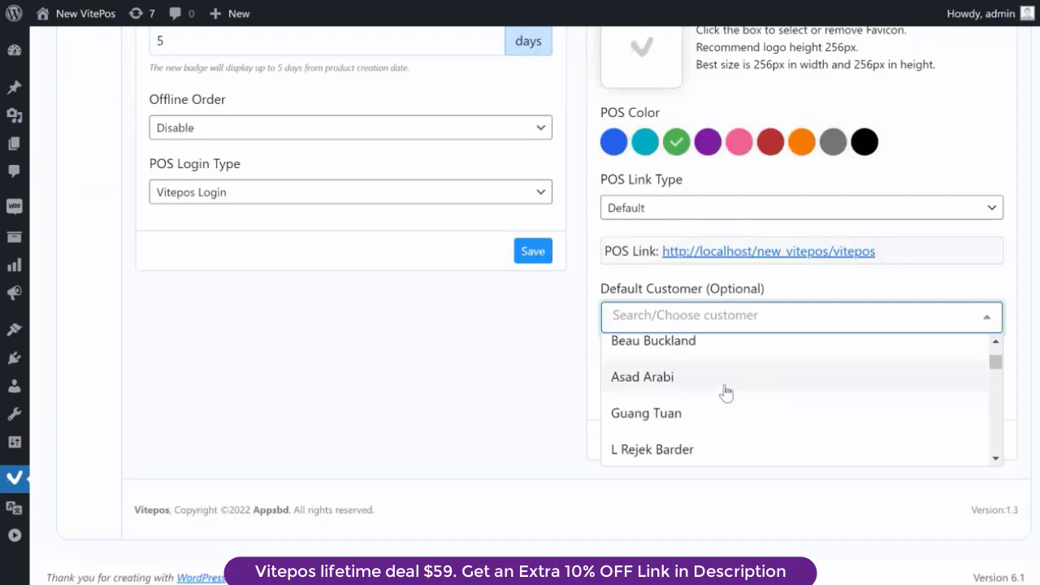
{"action": "left_click", "coordinate": [671, 415]}
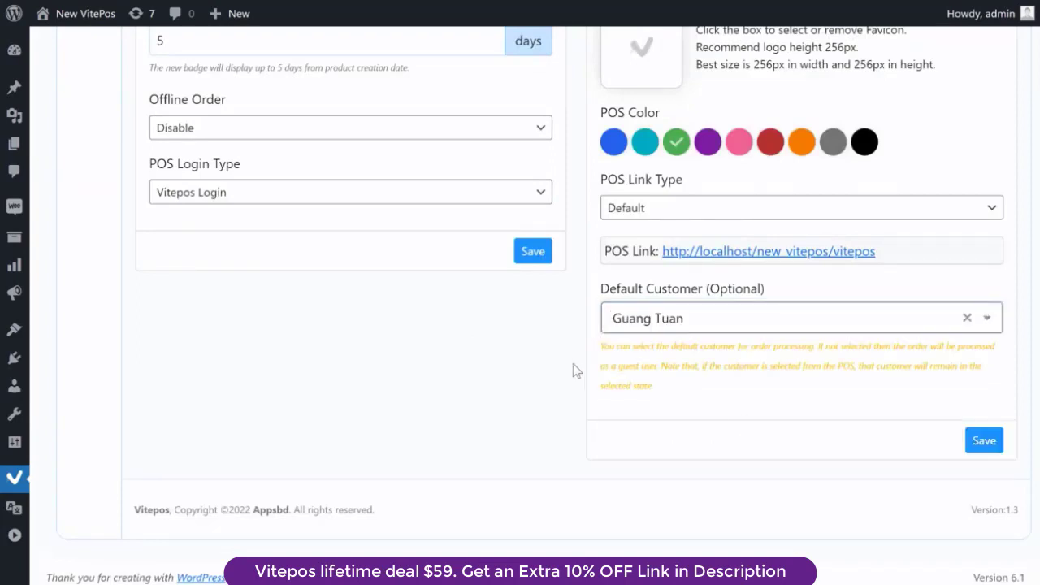
{"action": "left_click", "coordinate": [984, 440]}
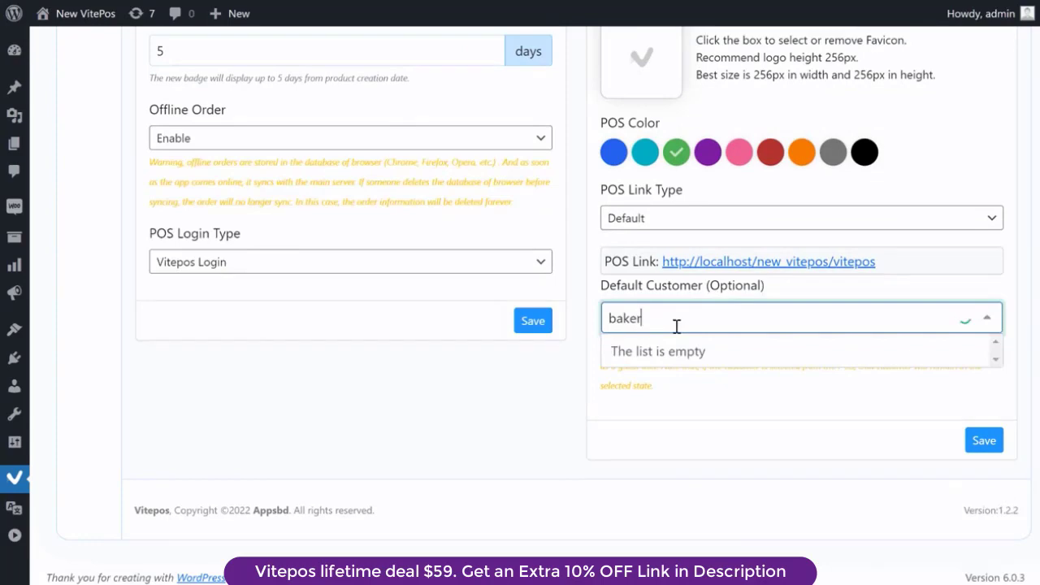
Select the default customer found by surname search and save the POS settings
{"action": "left_click", "coordinate": [691, 356]}
{"action": "scroll", "coordinate": [697, 341], "scroll_direction": "up", "scroll_amount": 1}
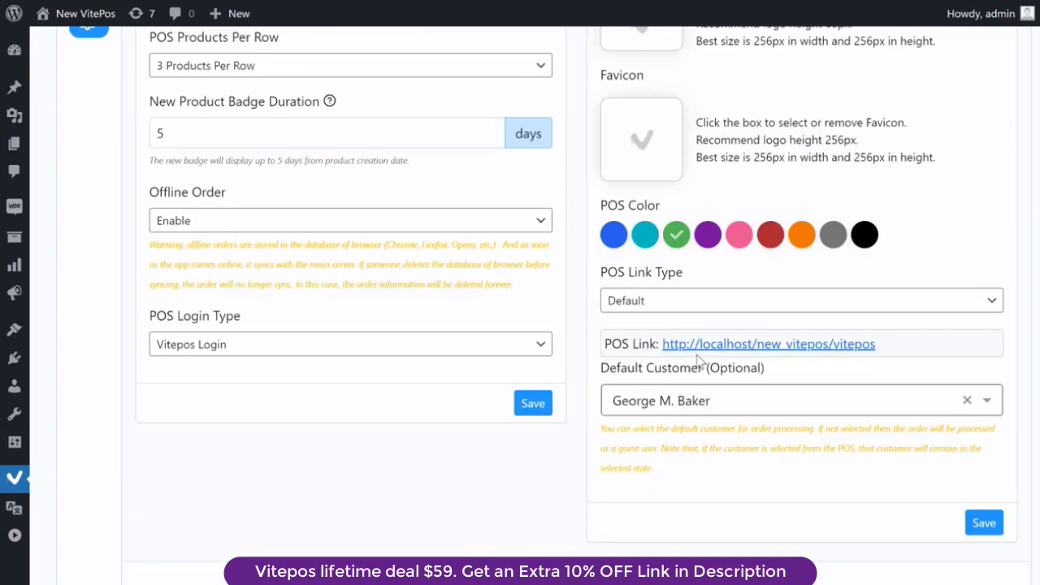
{"action": "left_click", "coordinate": [967, 522]}
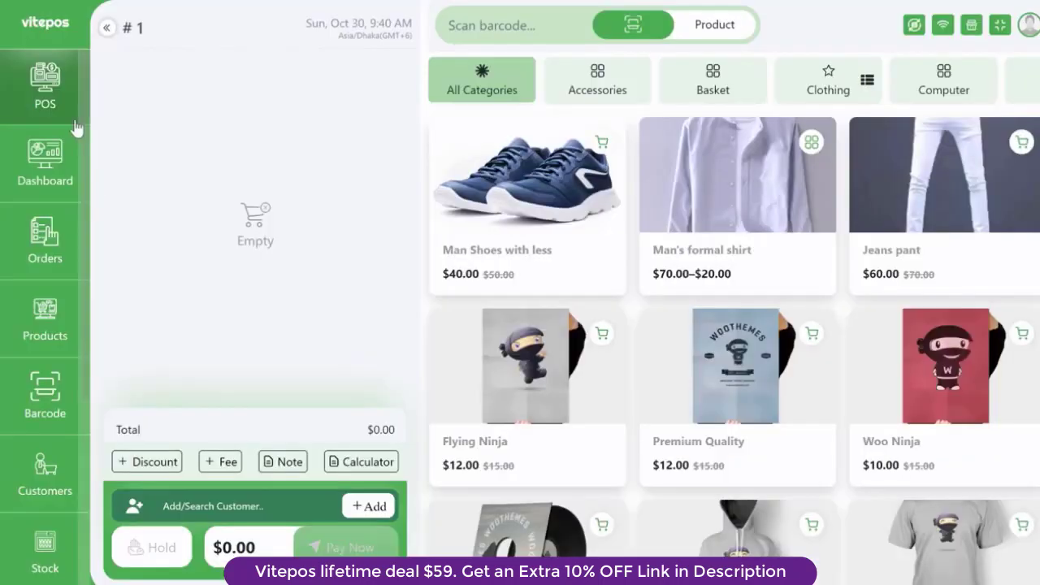
In the Vitepos POS, add Man Shoes with less, a Green Export-quality Man's formal shirt and Jeans pant to the cart
{"action": "left_click", "coordinate": [601, 142]}
{"action": "left_click", "coordinate": [810, 142]}
{"action": "left_click", "coordinate": [889, 187]}
{"action": "left_click", "coordinate": [890, 240]}
{"action": "left_click", "coordinate": [931, 276]}
{"action": "left_click", "coordinate": [1022, 142]}
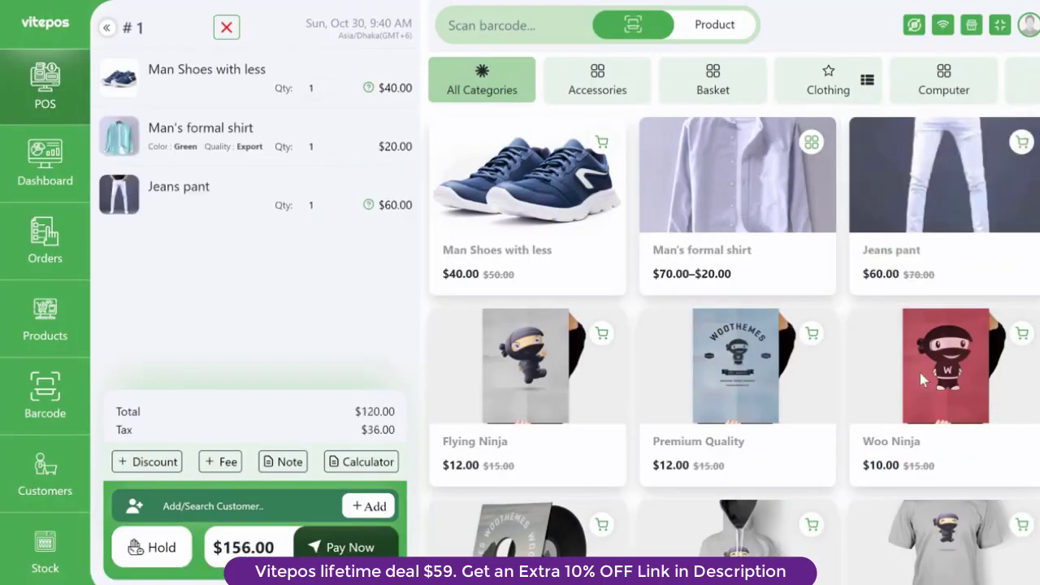
Add Woo Ninja, Premium Quality and Flying Ninja to the cart and proceed to checkout
{"action": "left_click", "coordinate": [1022, 333]}
{"action": "left_click", "coordinate": [810, 333]}
{"action": "left_click", "coordinate": [601, 333]}
{"action": "left_click", "coordinate": [346, 547]}
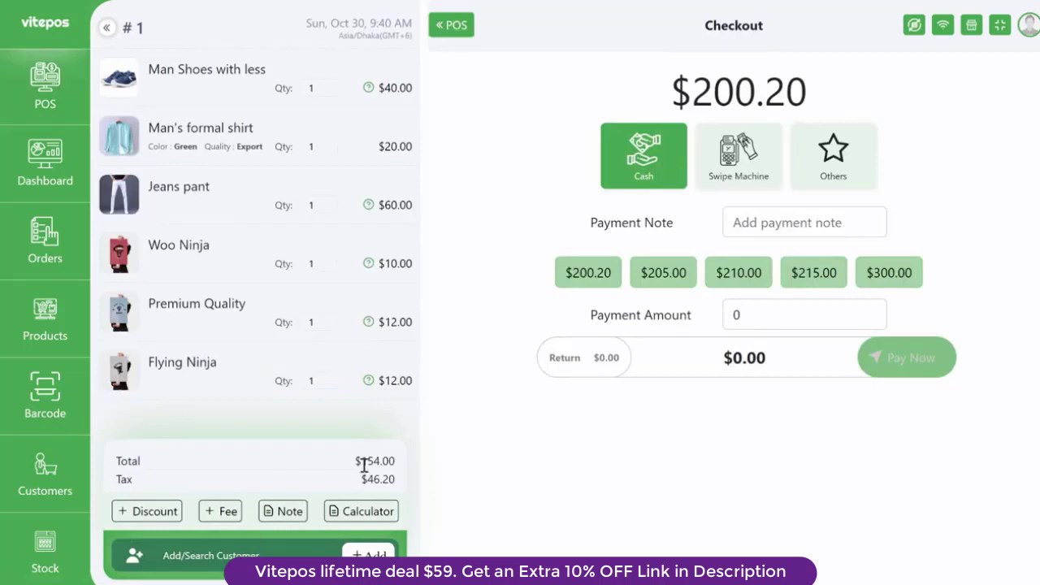
Pay the order with $300.00 in cash and highlight the customer's name on the receipt
{"action": "left_click", "coordinate": [884, 286]}
{"action": "left_click", "coordinate": [920, 370]}
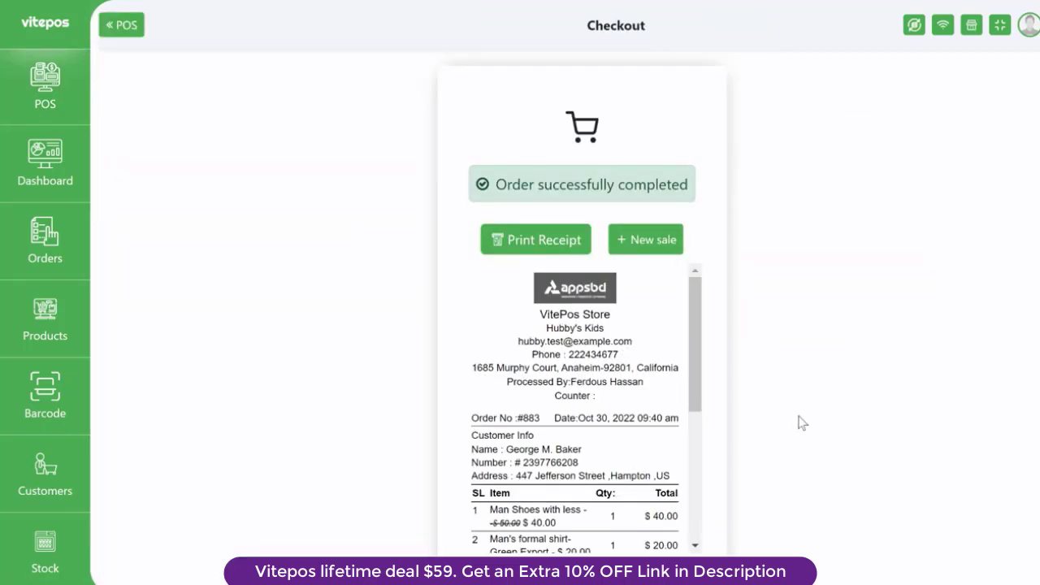
{"action": "left_click_drag", "start_coordinate": [590, 451], "coordinate": [512, 448]}
{"action": "left_click", "coordinate": [605, 454]}
{"action": "left_click", "coordinate": [513, 449]}
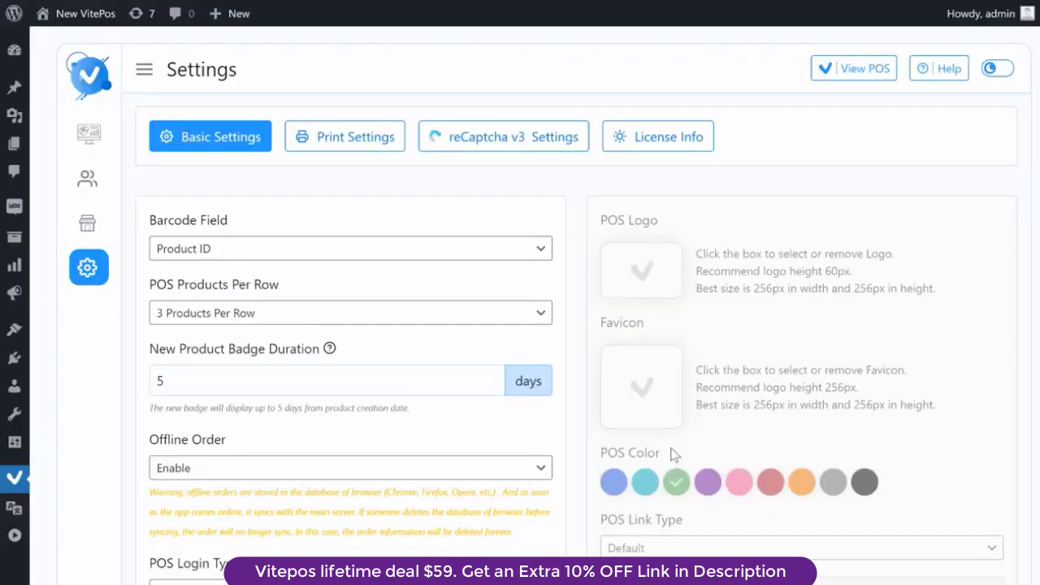
In the Vitepos admin roles, add a role named Tester with the description Test
{"action": "left_click", "coordinate": [91, 177]}
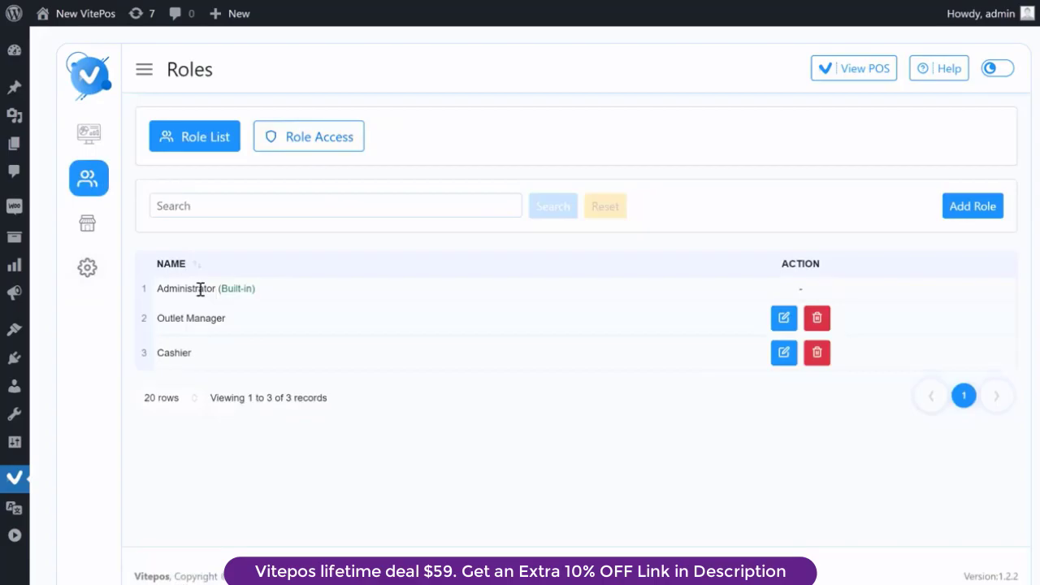
{"action": "left_click", "coordinate": [972, 206]}
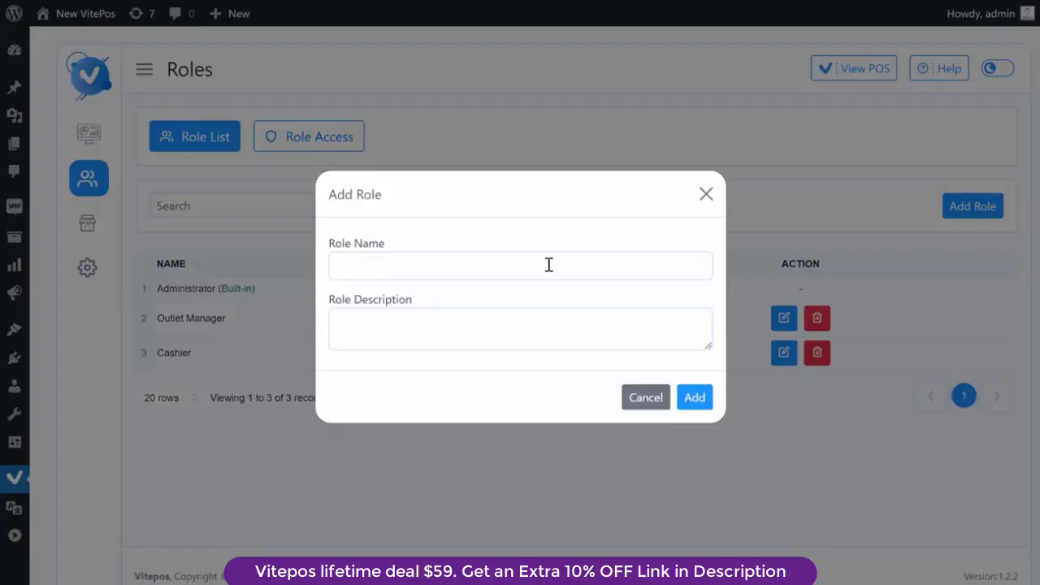
{"action": "left_click", "coordinate": [485, 263]}
{"action": "type", "text": "Tester"}
{"action": "key", "text": "Tab"}
{"action": "type", "text": "Test"}
{"action": "left_click", "coordinate": [703, 398]}
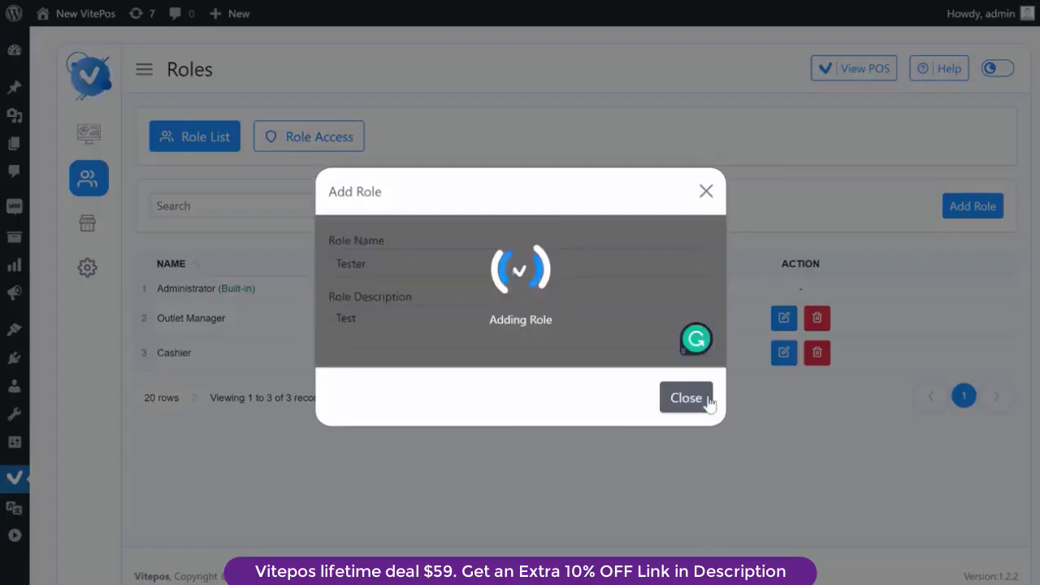
{"action": "left_click", "coordinate": [686, 360]}
Review the role access table and reset the Outlet Manager role's permissions
{"action": "left_click", "coordinate": [329, 147]}
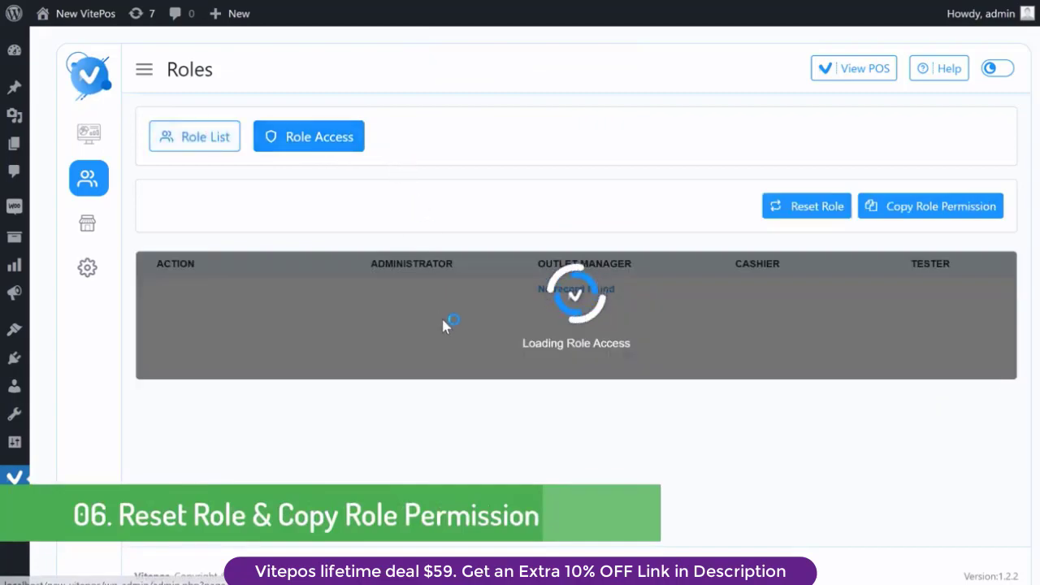
{"action": "scroll", "coordinate": [944, 396], "scroll_direction": "down", "scroll_amount": 5}
{"action": "scroll", "coordinate": [945, 395], "scroll_direction": "up", "scroll_amount": 5}
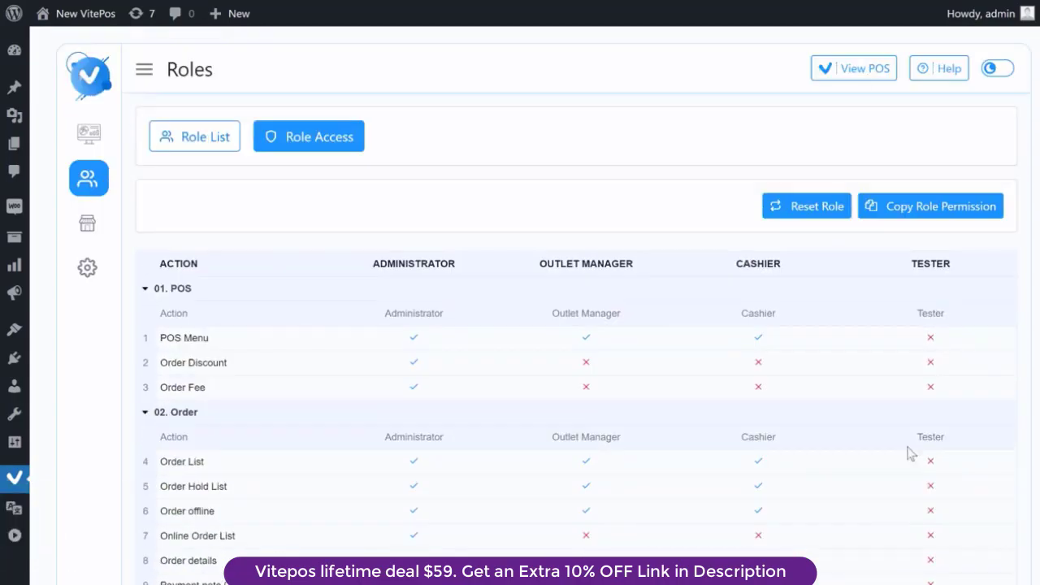
{"action": "scroll", "coordinate": [585, 380], "scroll_direction": "down", "scroll_amount": 10}
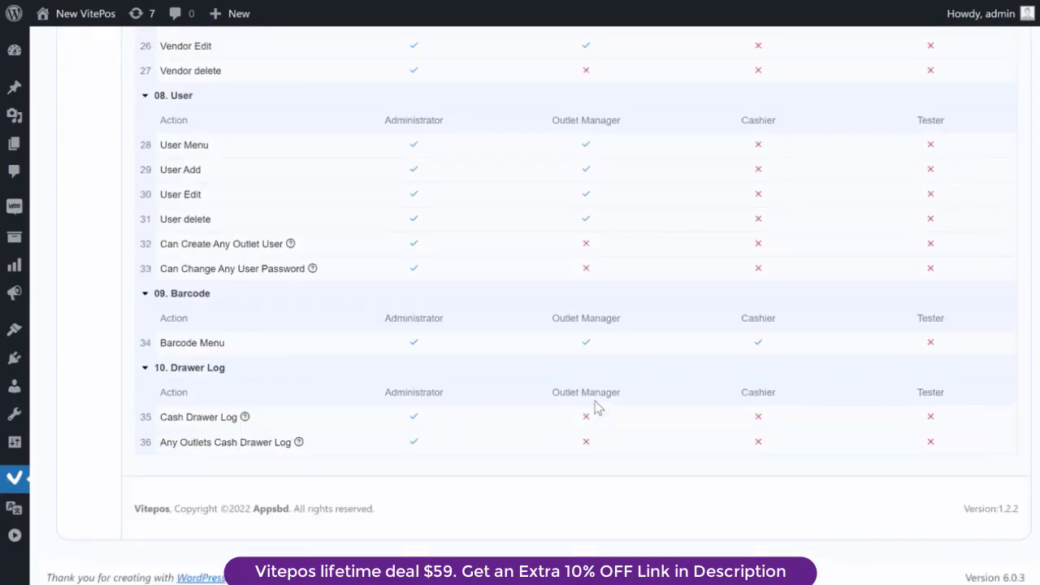
{"action": "scroll", "coordinate": [592, 371], "scroll_direction": "up", "scroll_amount": 10}
{"action": "left_click", "coordinate": [795, 210]}
{"action": "left_click", "coordinate": [436, 300]}
{"action": "left_click", "coordinate": [411, 330]}
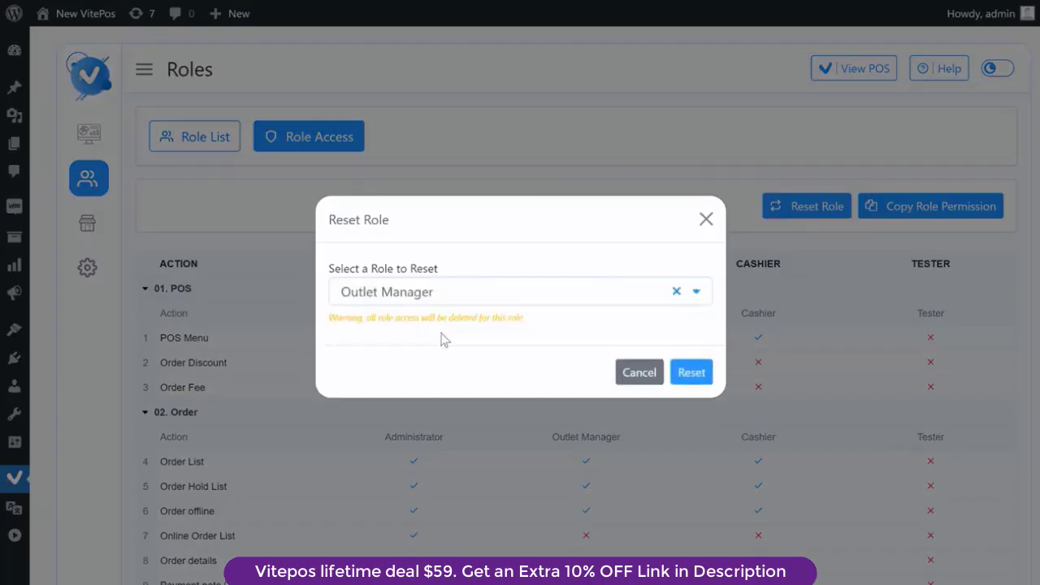
{"action": "left_click", "coordinate": [690, 373]}
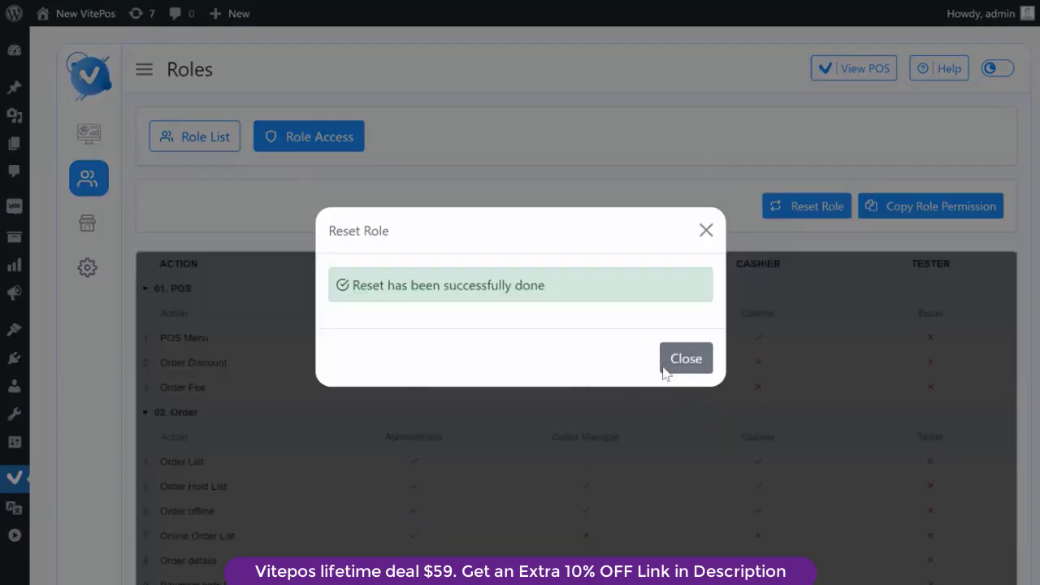
{"action": "left_click", "coordinate": [682, 372]}
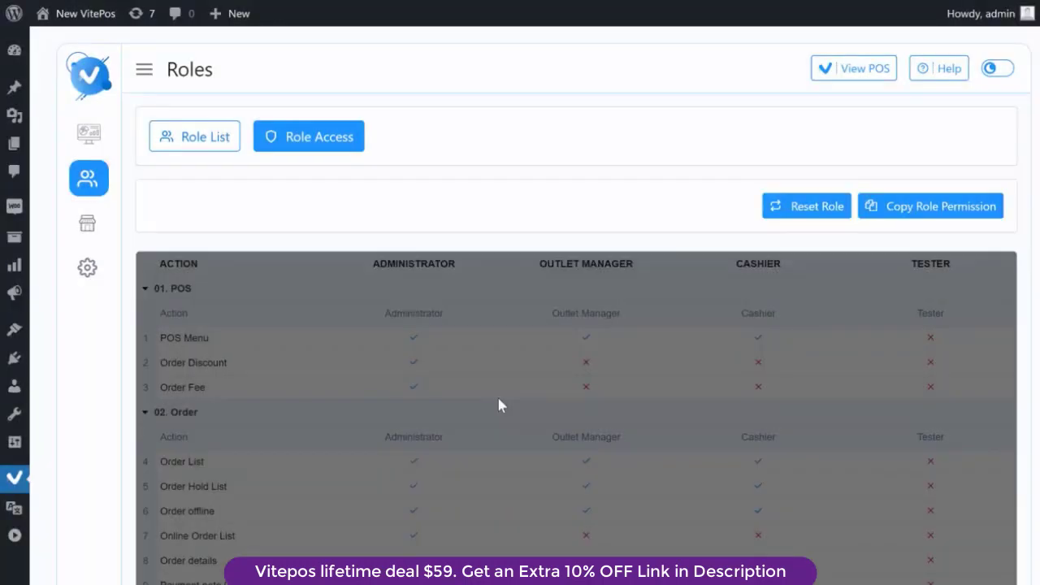
Copy the role permissions from Administrator to Tester
{"action": "scroll", "coordinate": [617, 422], "scroll_direction": "down", "scroll_amount": 10}
{"action": "scroll", "coordinate": [613, 487], "scroll_direction": "up", "scroll_amount": 10}
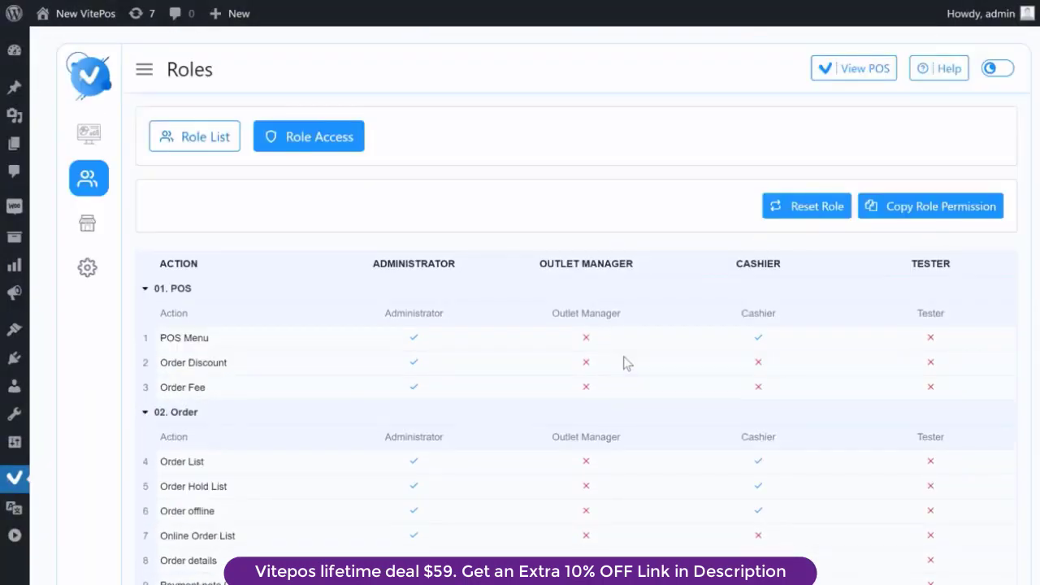
{"action": "left_click", "coordinate": [934, 205]}
{"action": "left_click", "coordinate": [416, 299]}
{"action": "left_click", "coordinate": [410, 331]}
{"action": "left_click", "coordinate": [594, 301]}
{"action": "left_click", "coordinate": [580, 404]}
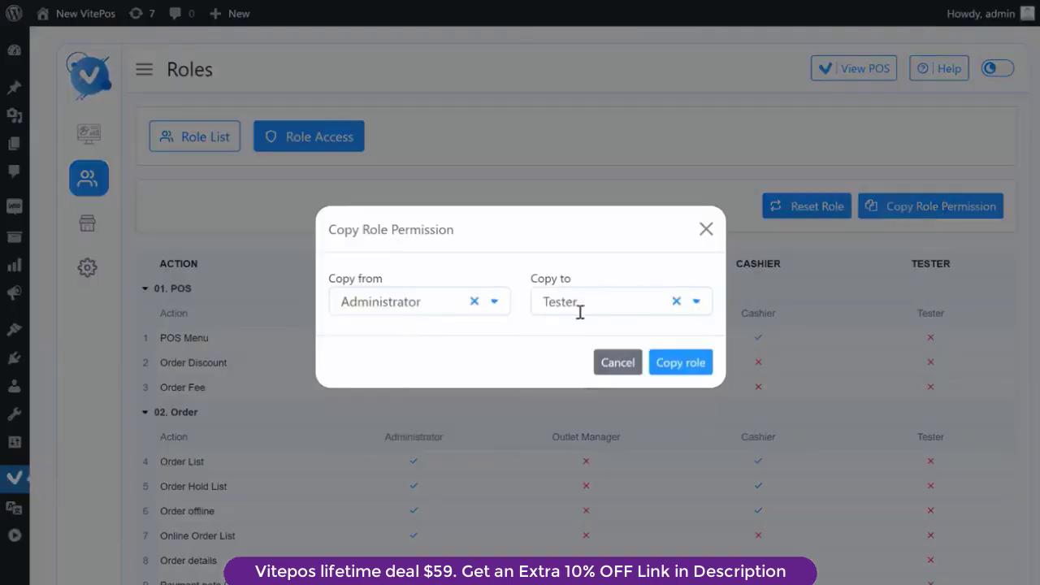
{"action": "left_click", "coordinate": [681, 362]}
{"action": "left_click", "coordinate": [687, 366]}
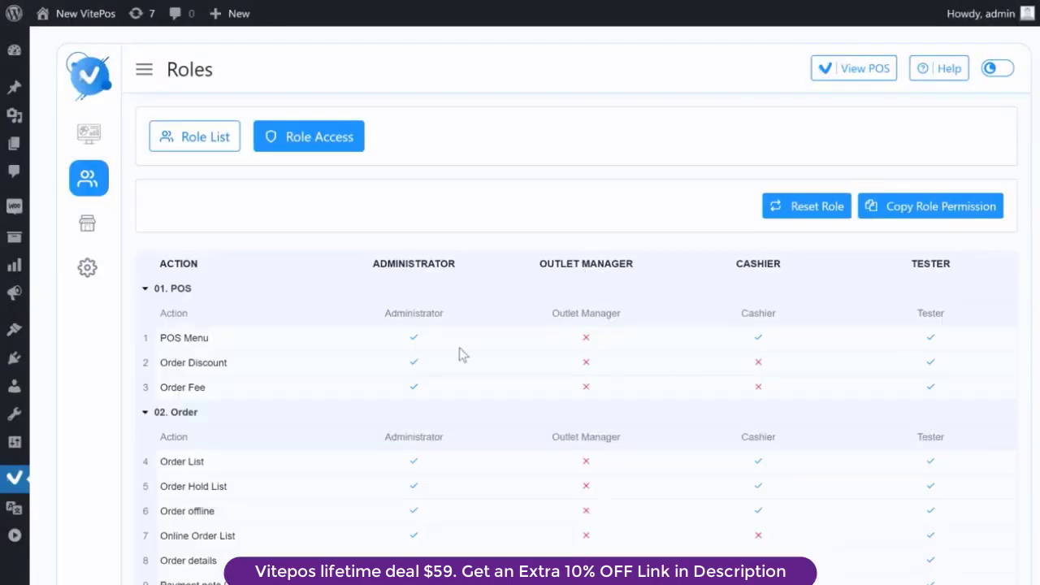
Give the Cashier role access to Online Order List
{"action": "scroll", "coordinate": [459, 350], "scroll_direction": "down", "scroll_amount": 10}
{"action": "scroll", "coordinate": [937, 381], "scroll_direction": "up", "scroll_amount": 10}
{"action": "scroll", "coordinate": [531, 416], "scroll_direction": "down", "scroll_amount": 3}
{"action": "left_click_drag", "start_coordinate": [236, 371], "coordinate": [164, 374]}
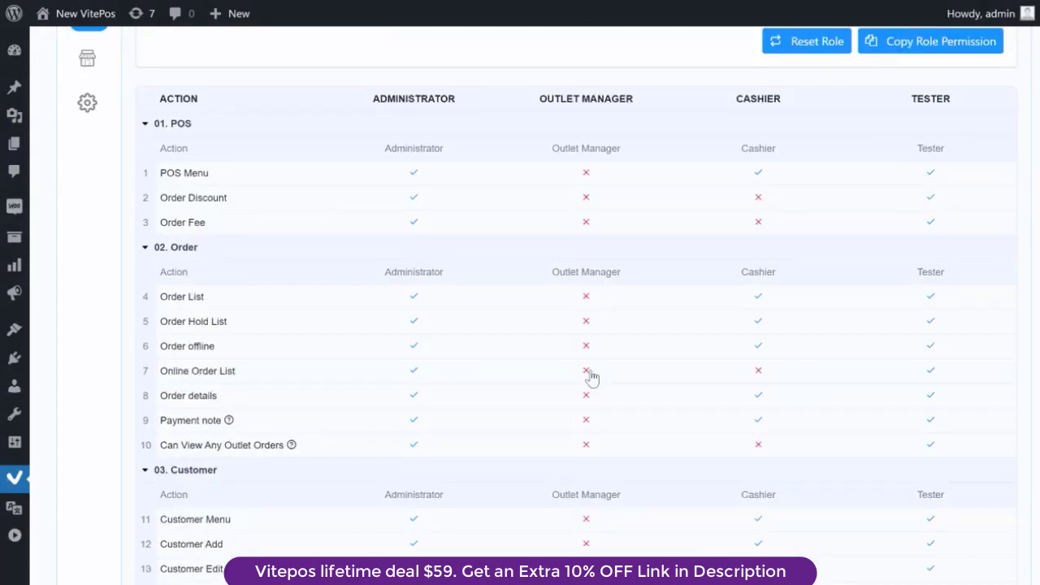
{"action": "left_click", "coordinate": [757, 374]}
{"action": "left_click", "coordinate": [491, 377]}
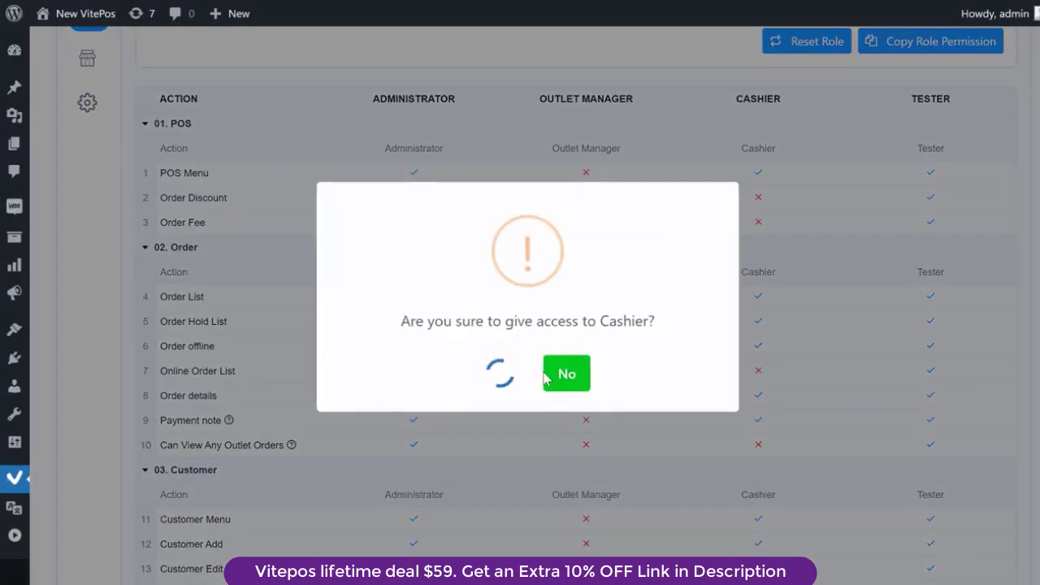
Give the Cashier role access to Cash Drawer Log and Any Outlets Cash Drawer Log
{"action": "scroll", "coordinate": [232, 436], "scroll_direction": "down", "scroll_amount": 12}
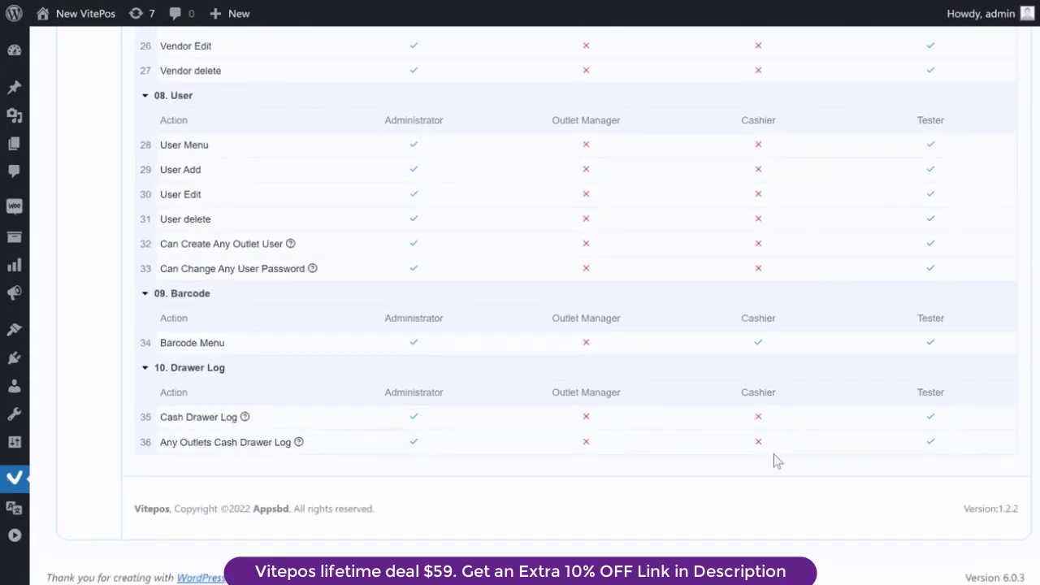
{"action": "left_click", "coordinate": [758, 416]}
{"action": "left_click", "coordinate": [494, 374]}
{"action": "left_click", "coordinate": [759, 441]}
{"action": "left_click", "coordinate": [500, 377]}
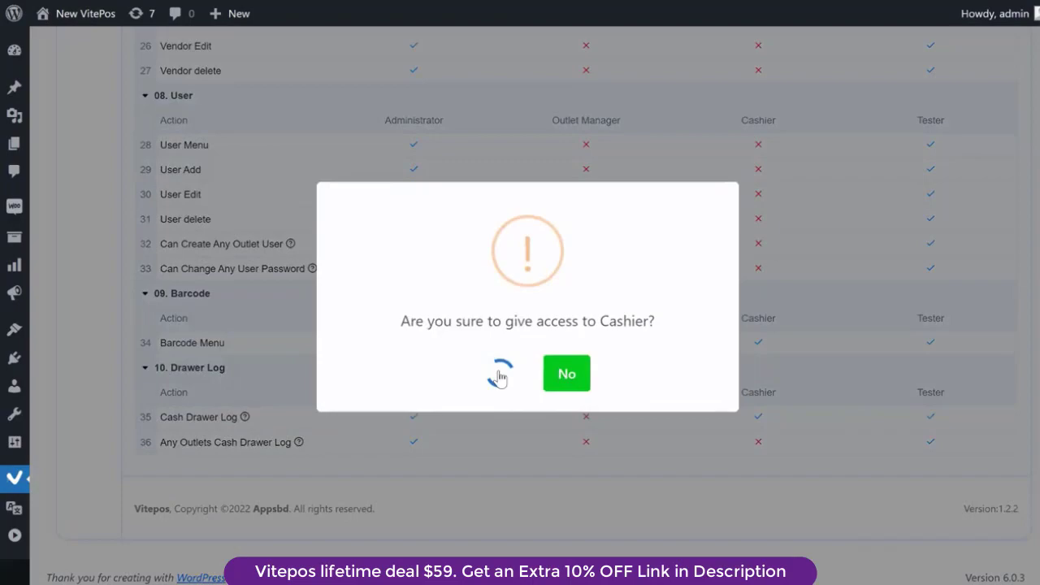
{"action": "left_click", "coordinate": [513, 379]}
{"action": "scroll", "coordinate": [223, 345], "scroll_direction": "up", "scroll_amount": 3}
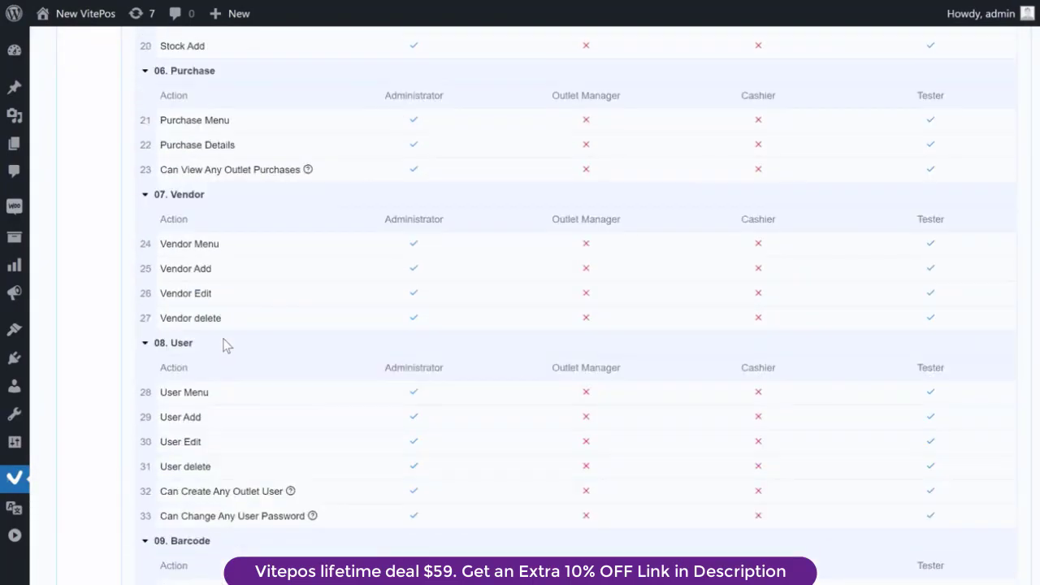
{"action": "scroll", "coordinate": [226, 345], "scroll_direction": "up", "scroll_amount": 6}
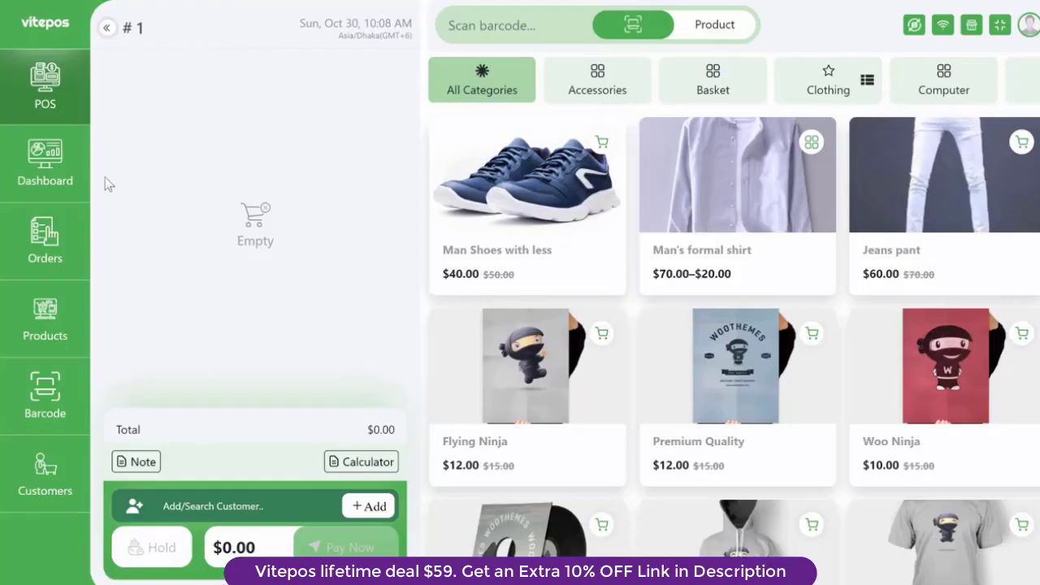
Switch to the Vitepos POS dashboard and look at the last 7 days cash drawer logs
{"action": "left_click", "coordinate": [72, 187]}
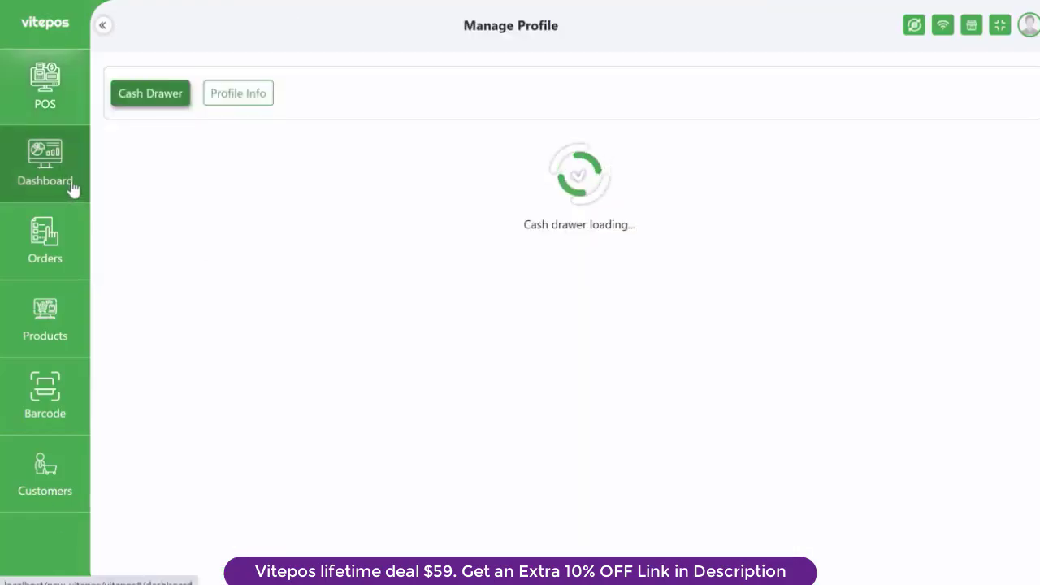
{"action": "left_click_drag", "start_coordinate": [682, 152], "coordinate": [872, 156]}
{"action": "left_click", "coordinate": [816, 176]}
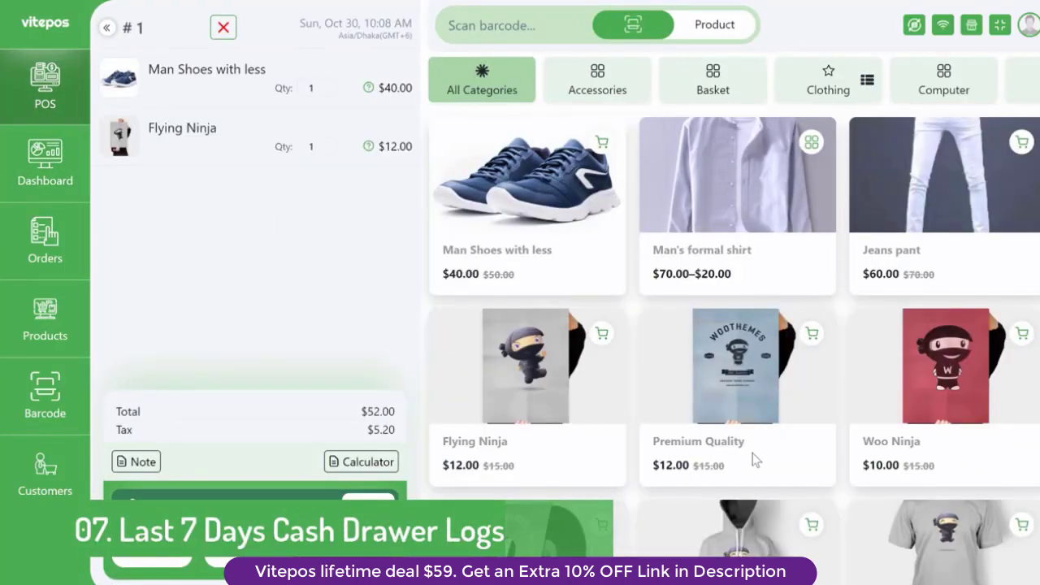
Add a Green, Export-quality Man's formal shirt to the cart and pay the order with $100.00 in cash
{"action": "left_click", "coordinate": [811, 142]}
{"action": "left_click", "coordinate": [886, 186]}
{"action": "left_click", "coordinate": [888, 239]}
{"action": "left_click", "coordinate": [940, 273]}
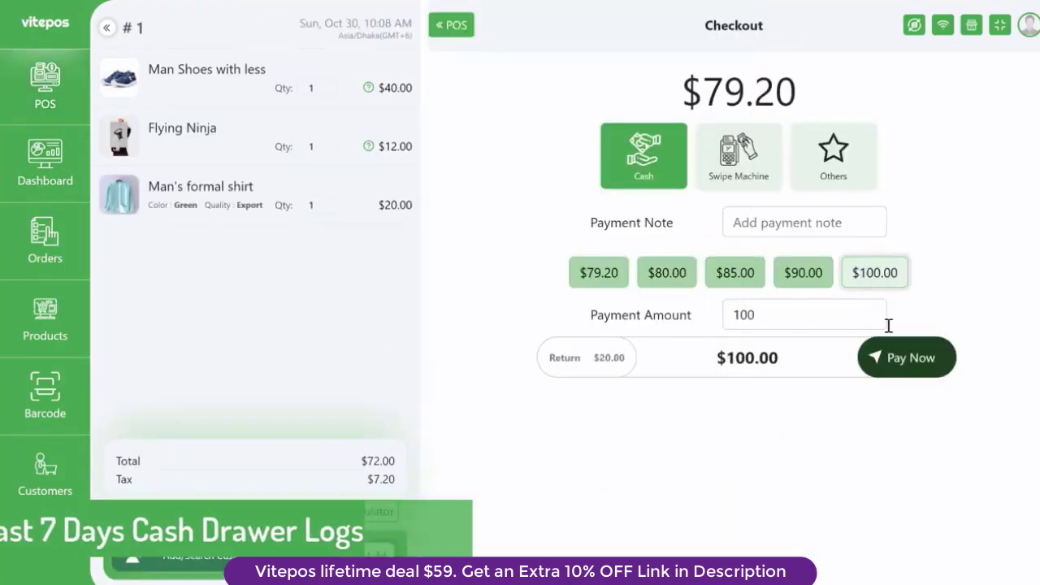
{"action": "left_click", "coordinate": [894, 357]}
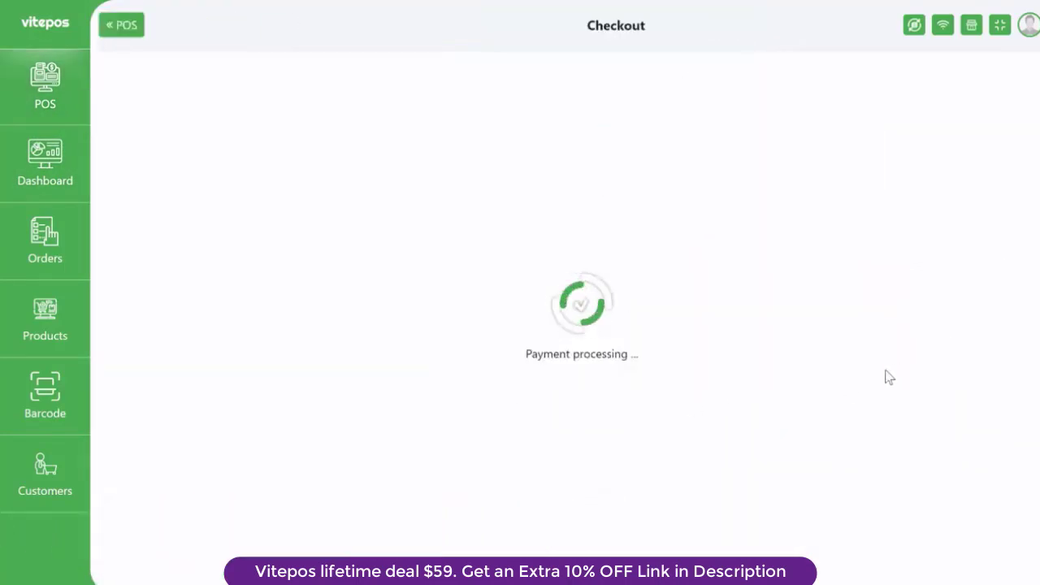
From the dashboard's last 7 days logs, examine the drawer log of Luigi's Fashion House - Women's Corner and close it
{"action": "left_click", "coordinate": [65, 184]}
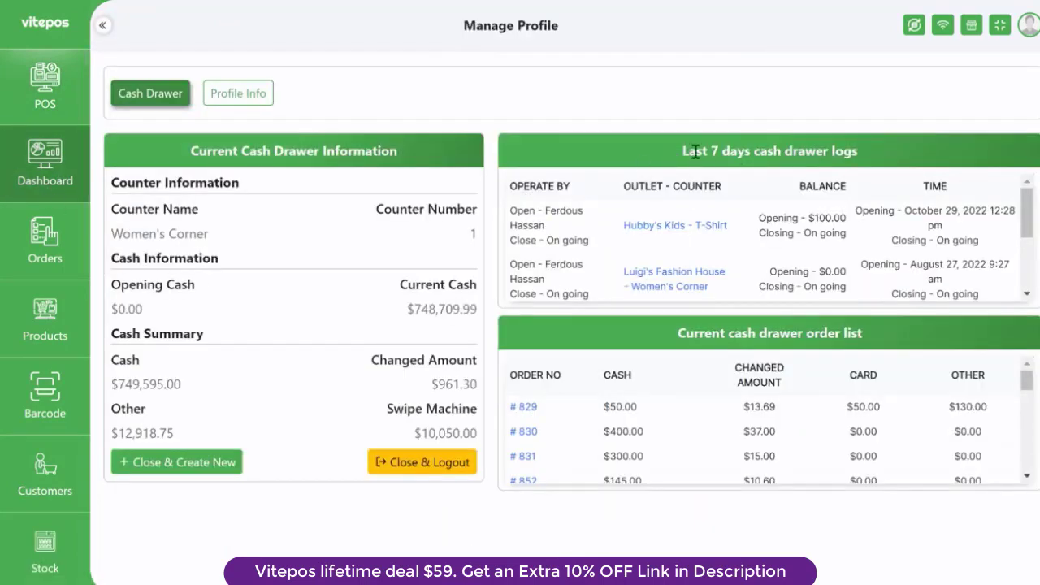
{"action": "left_click_drag", "start_coordinate": [683, 151], "coordinate": [802, 150]}
{"action": "left_click", "coordinate": [768, 226]}
{"action": "left_click", "coordinate": [664, 277]}
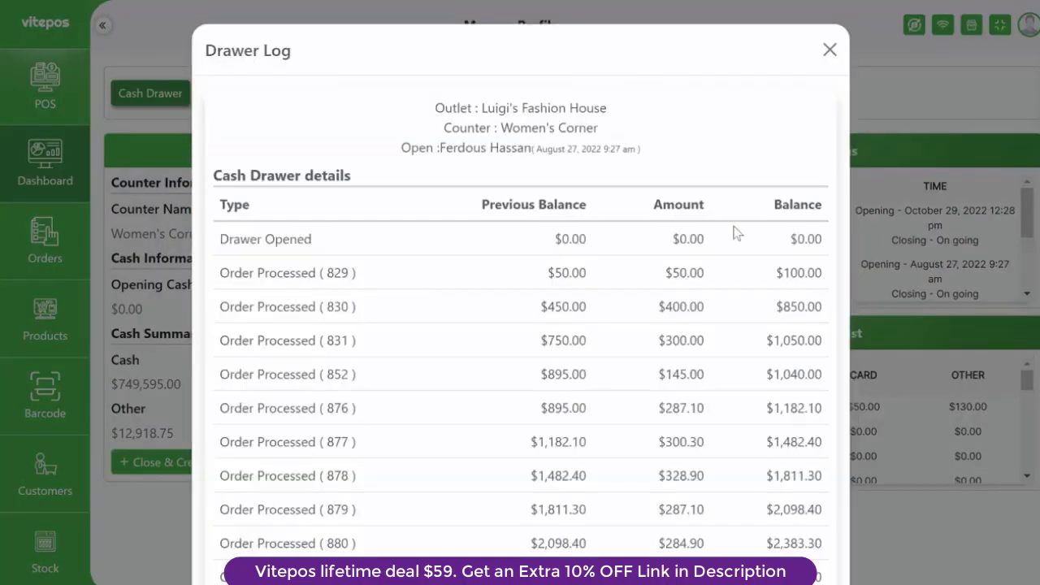
{"action": "scroll", "coordinate": [755, 189], "scroll_direction": "down", "scroll_amount": 5}
{"action": "scroll", "coordinate": [743, 236], "scroll_direction": "down", "scroll_amount": 5}
{"action": "scroll", "coordinate": [743, 236], "scroll_direction": "up", "scroll_amount": 10}
{"action": "scroll", "coordinate": [742, 236], "scroll_direction": "down", "scroll_amount": 10}
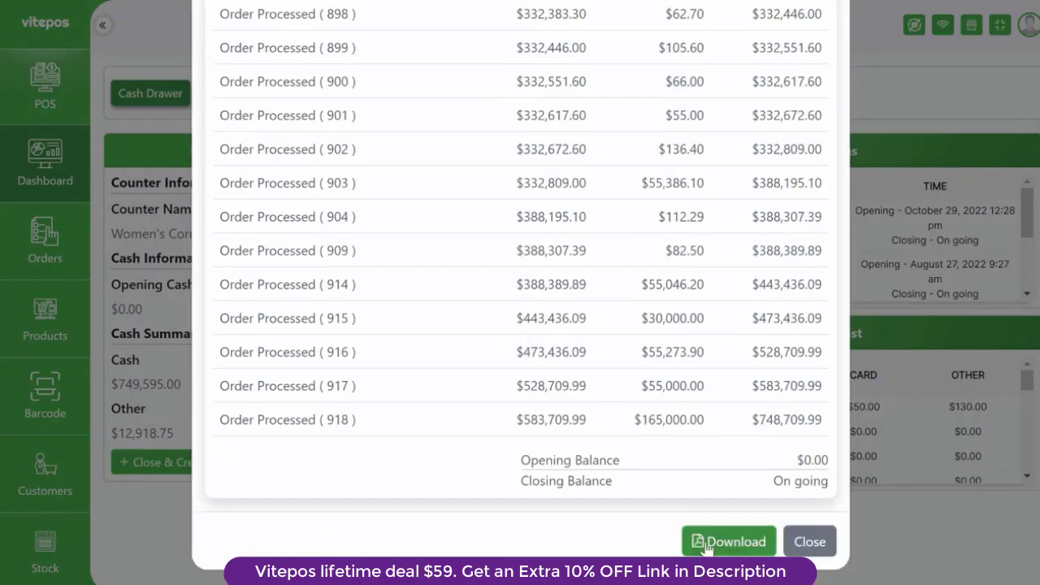
{"action": "scroll", "coordinate": [653, 446], "scroll_direction": "up", "scroll_amount": 10}
{"action": "left_click", "coordinate": [859, 68]}
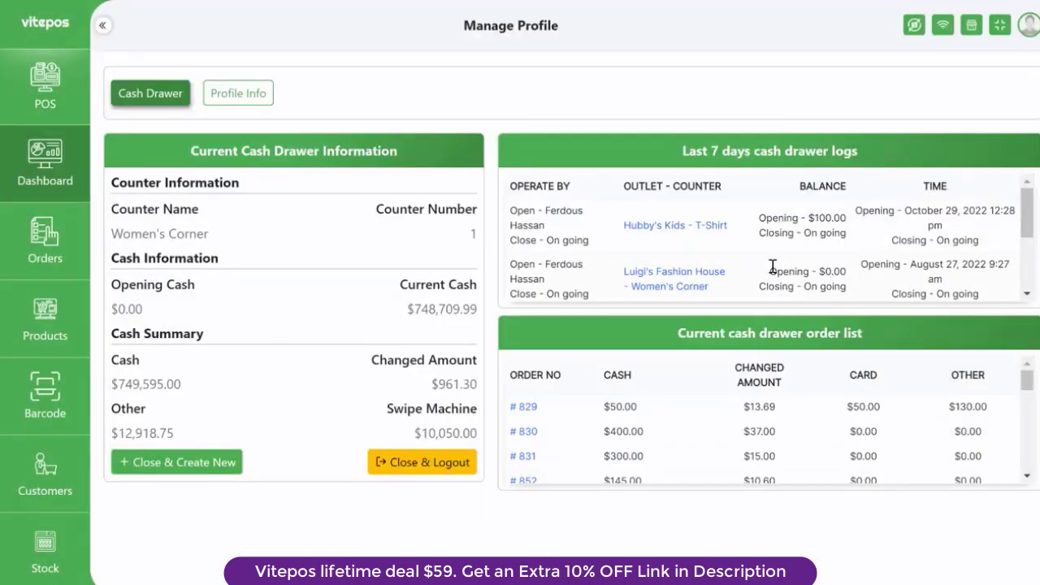
Return to the POS product view and filter the products by three Clothing subcategories in turn
{"action": "left_click", "coordinate": [44, 99]}
{"action": "left_click_drag", "start_coordinate": [506, 110], "coordinate": [528, 112]}
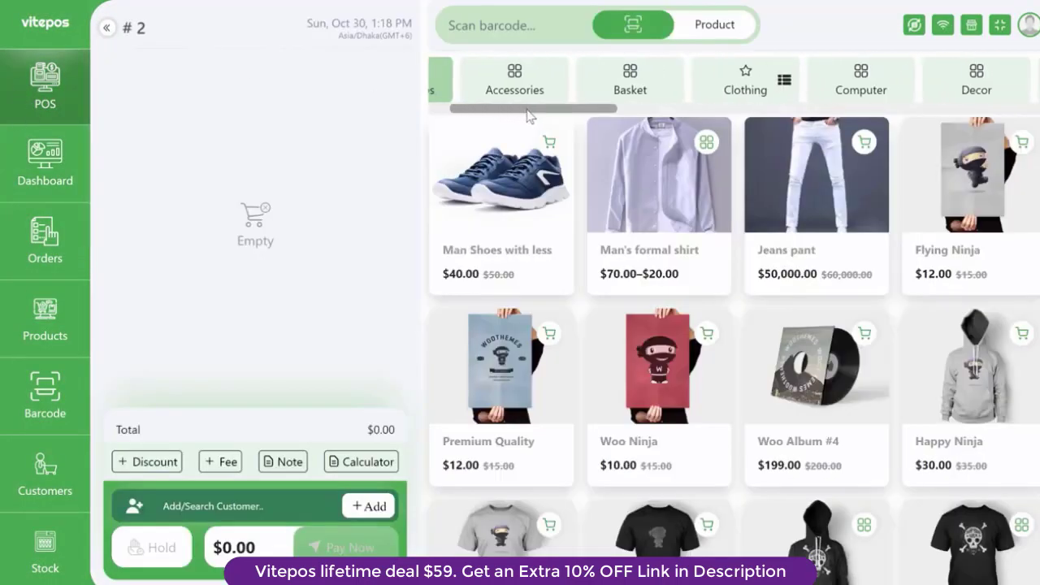
{"action": "left_click", "coordinate": [785, 81]}
{"action": "left_click", "coordinate": [689, 161]}
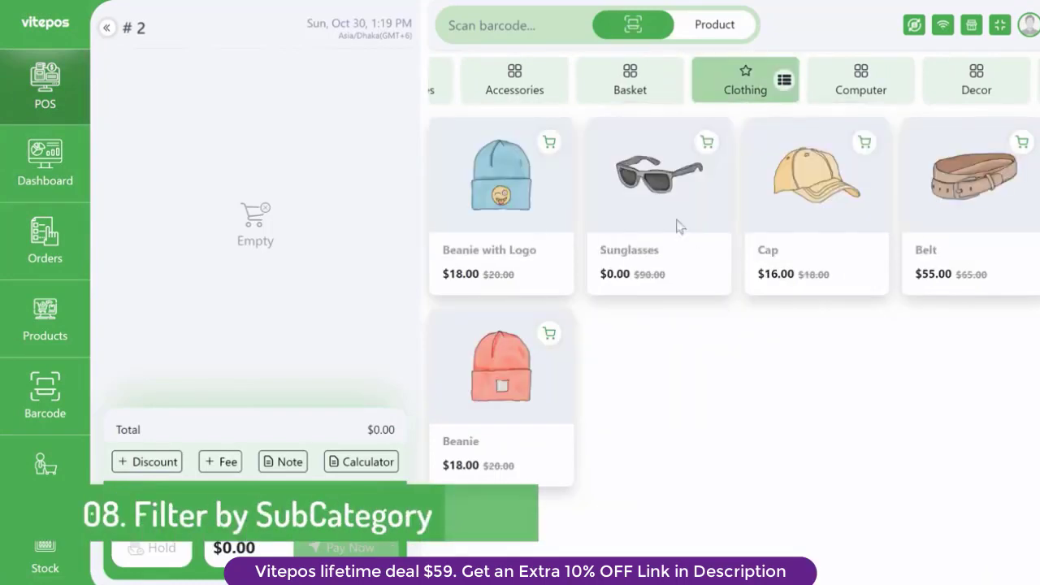
{"action": "left_click", "coordinate": [785, 81]}
{"action": "left_click", "coordinate": [745, 198]}
{"action": "left_click", "coordinate": [784, 81]}
{"action": "left_click", "coordinate": [754, 162]}
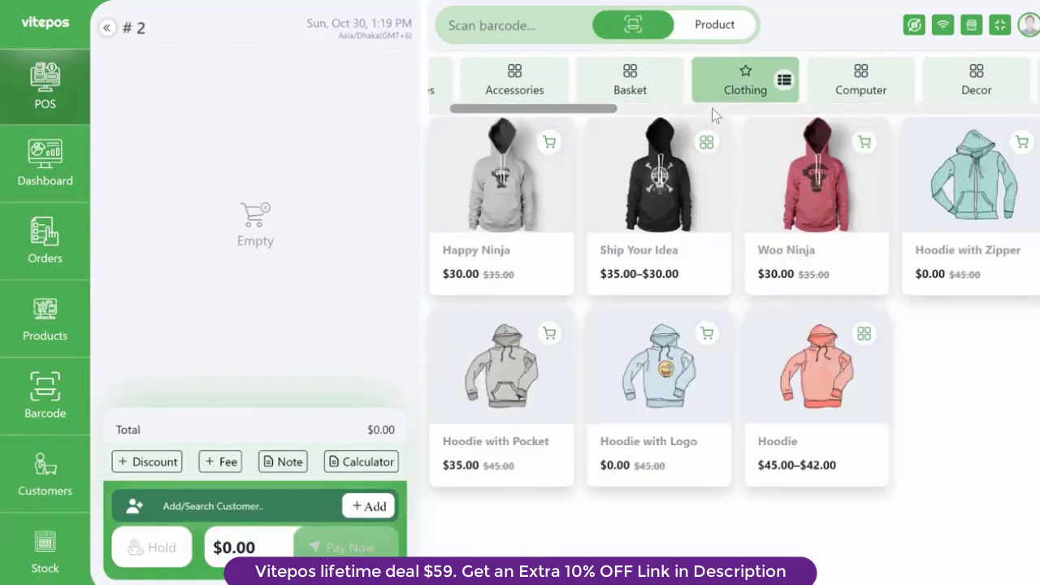
Filter the POS products by two subcategories of the Men category in turn
{"action": "scroll", "coordinate": [711, 108], "scroll_direction": "right", "scroll_amount": 6}
{"action": "left_click", "coordinate": [823, 84]}
{"action": "left_click", "coordinate": [735, 164]}
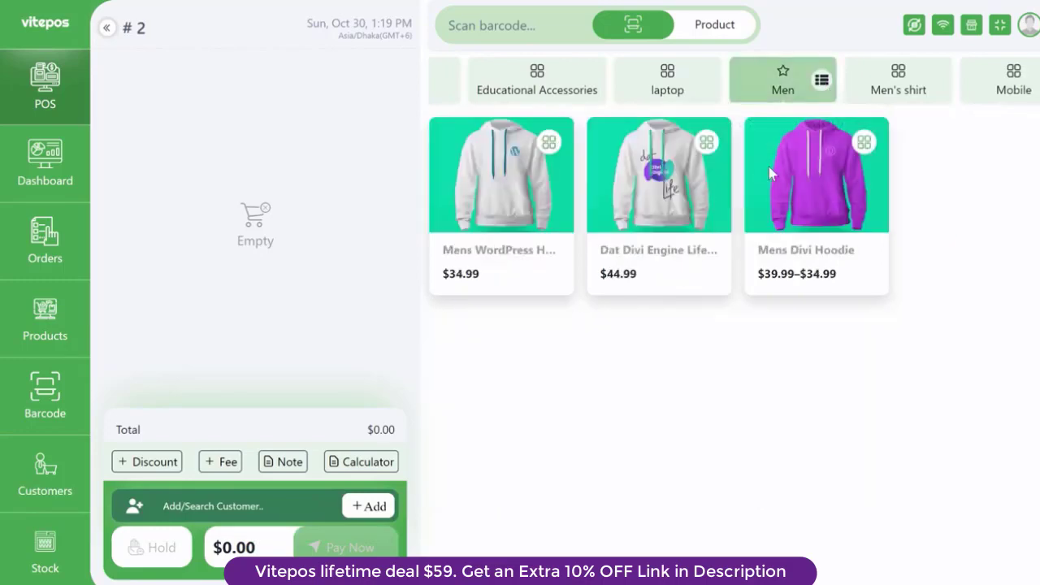
{"action": "left_click", "coordinate": [822, 86]}
{"action": "left_click", "coordinate": [822, 161]}
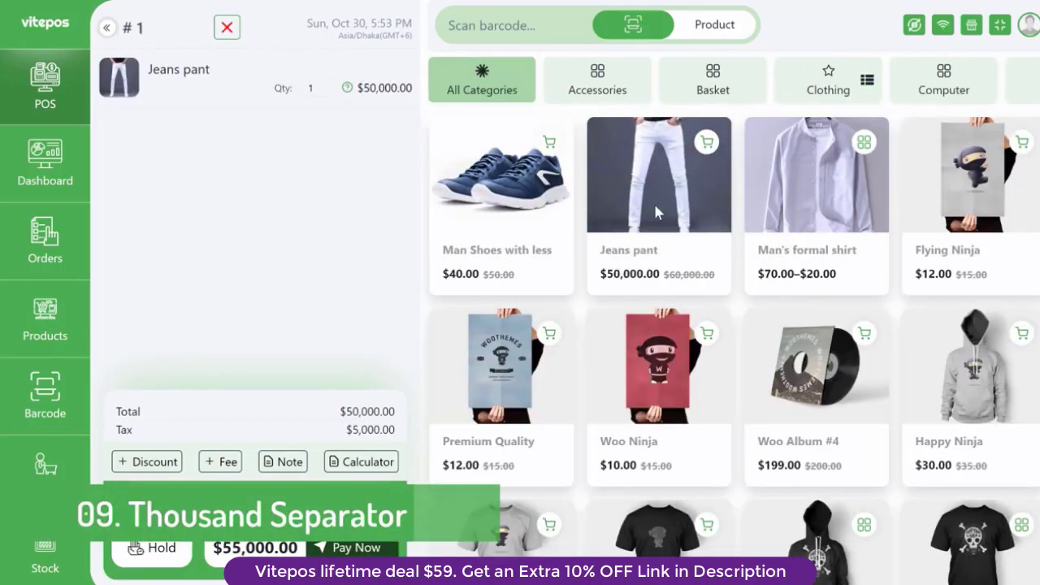
Increase the Jeans pant quantity in the cart to 3 and check out and pay the order
{"action": "left_click", "coordinate": [653, 200]}
{"action": "left_click", "coordinate": [653, 200]}
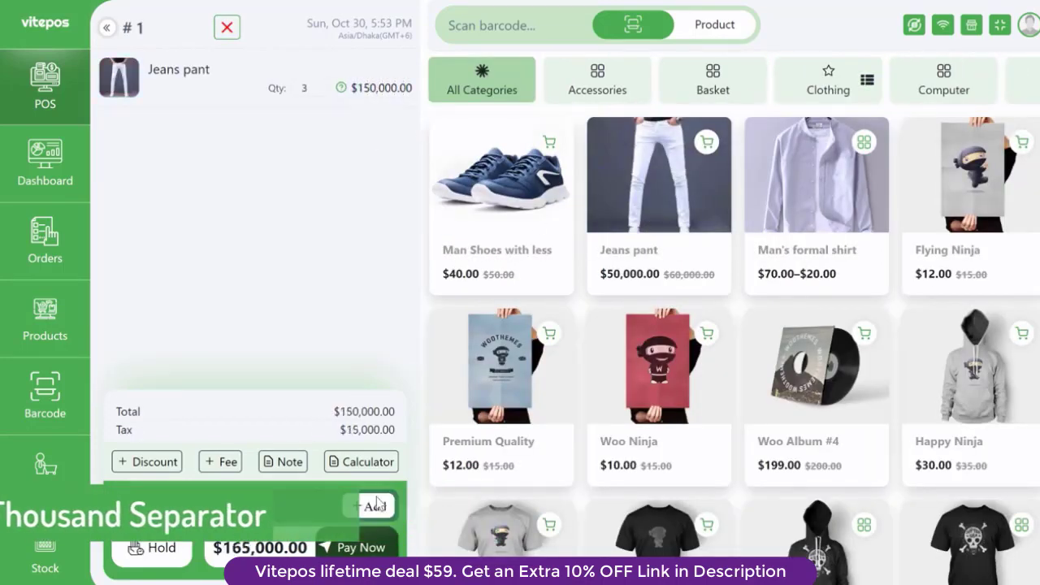
{"action": "left_click", "coordinate": [361, 546]}
{"action": "left_click_drag", "start_coordinate": [653, 100], "coordinate": [889, 96]}
{"action": "left_click", "coordinate": [443, 428]}
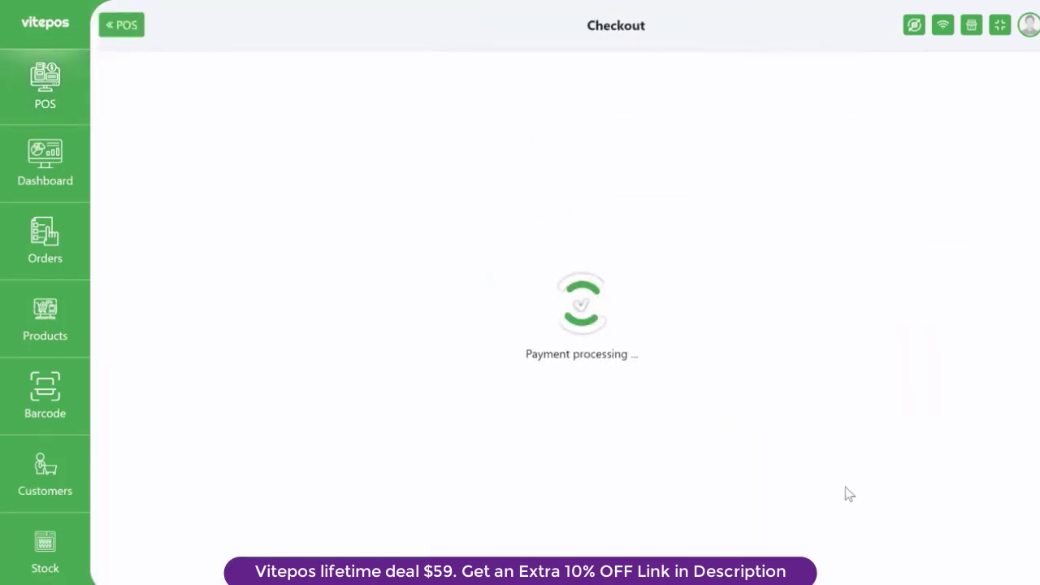
Examine the item price and order total with thousand separators on the completed Jeans pant order's receipt
{"action": "left_click_drag", "start_coordinate": [485, 185], "coordinate": [696, 182]}
{"action": "left_click", "coordinate": [552, 260]}
{"action": "scroll", "coordinate": [601, 497], "scroll_direction": "down", "scroll_amount": 2}
{"action": "left_click_drag", "start_coordinate": [628, 403], "coordinate": [665, 403]}
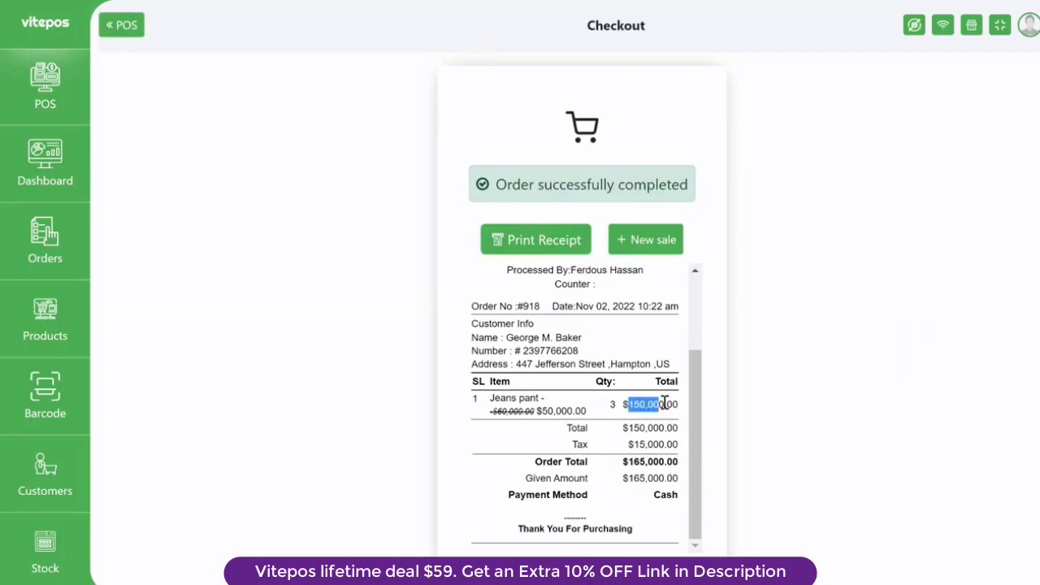
{"action": "left_click", "coordinate": [631, 462]}
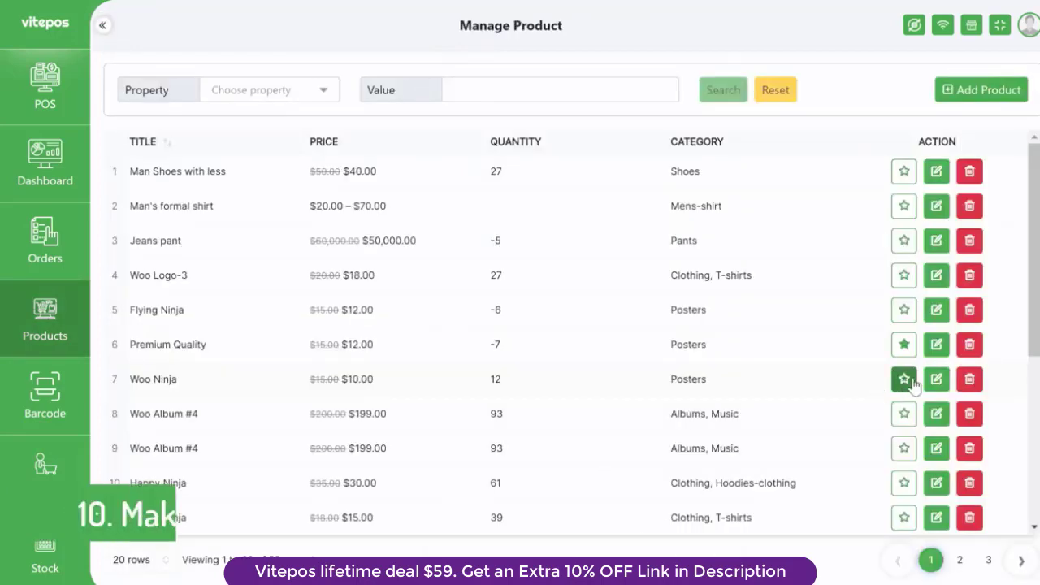
In product management, mark the Woo Ninja poster and the $30.00 Woo Ninja hoodie as favorite products
{"action": "left_click", "coordinate": [903, 379]}
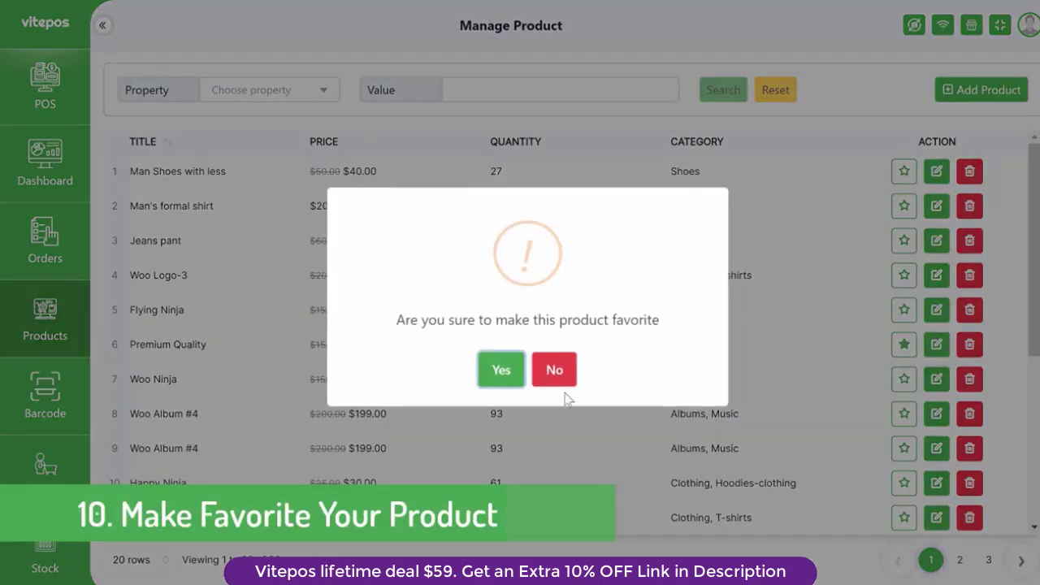
{"action": "left_click", "coordinate": [518, 374]}
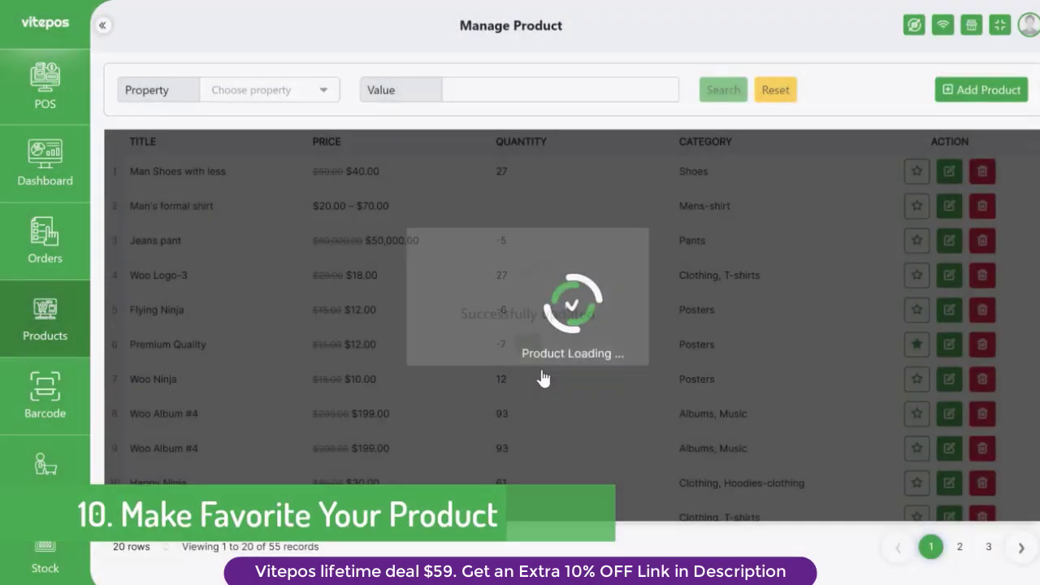
{"action": "scroll", "coordinate": [538, 344], "scroll_direction": "down", "scroll_amount": 2}
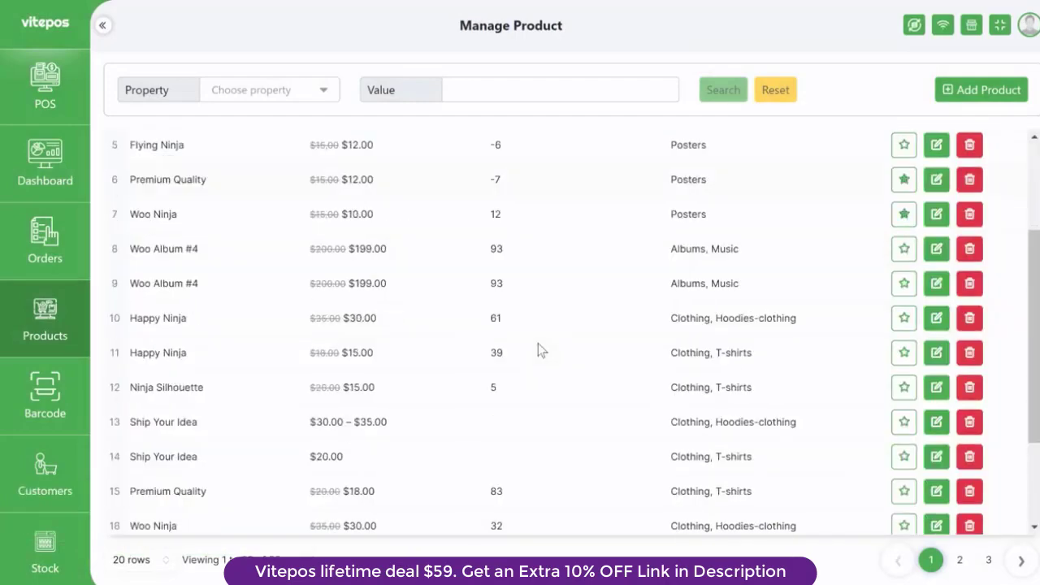
{"action": "scroll", "coordinate": [233, 455], "scroll_direction": "down", "scroll_amount": 2}
{"action": "scroll", "coordinate": [241, 454], "scroll_direction": "up", "scroll_amount": 4}
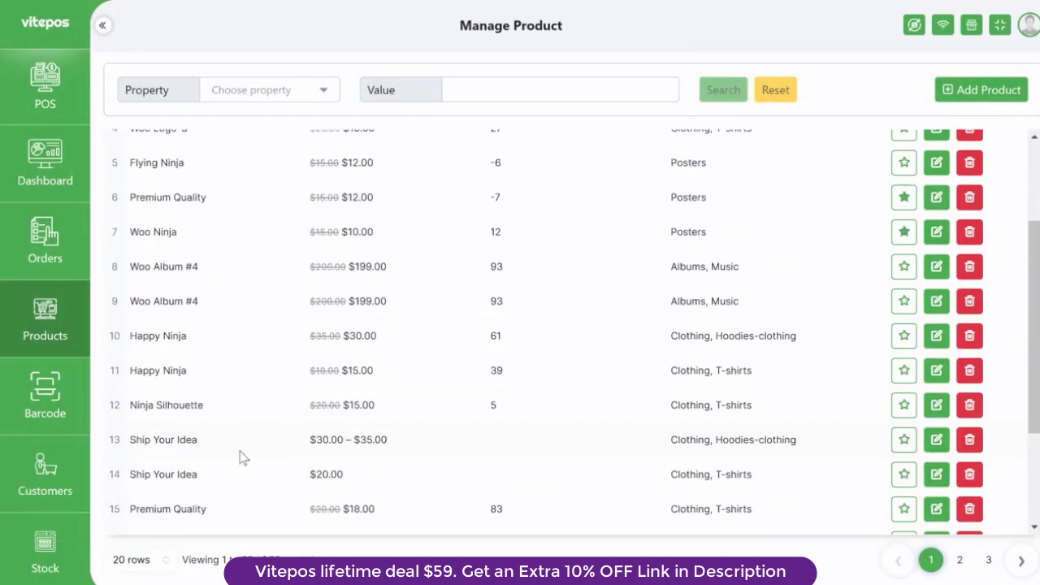
{"action": "scroll", "coordinate": [903, 452], "scroll_direction": "down", "scroll_amount": 4}
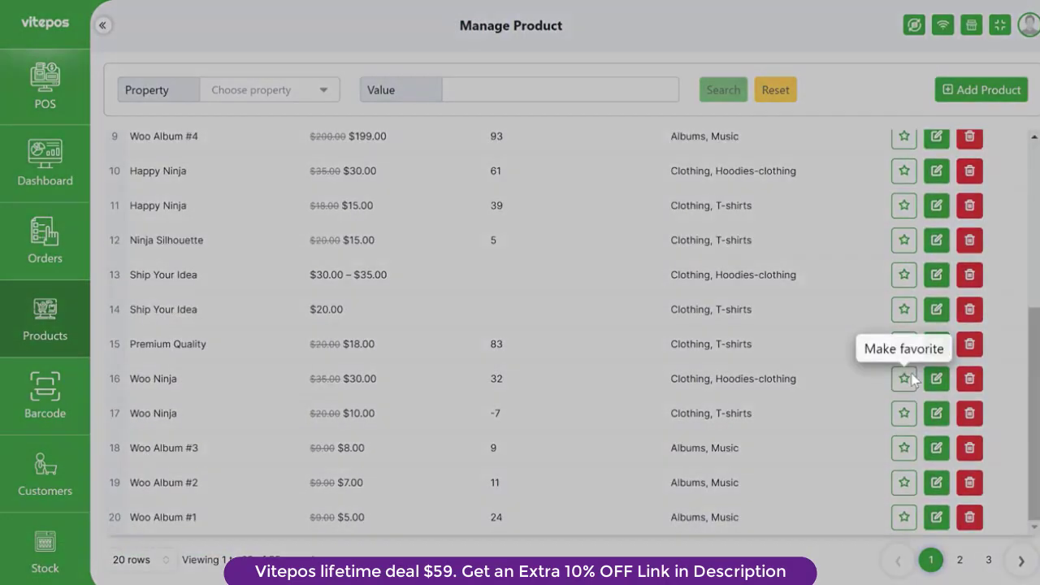
{"action": "left_click", "coordinate": [903, 379]}
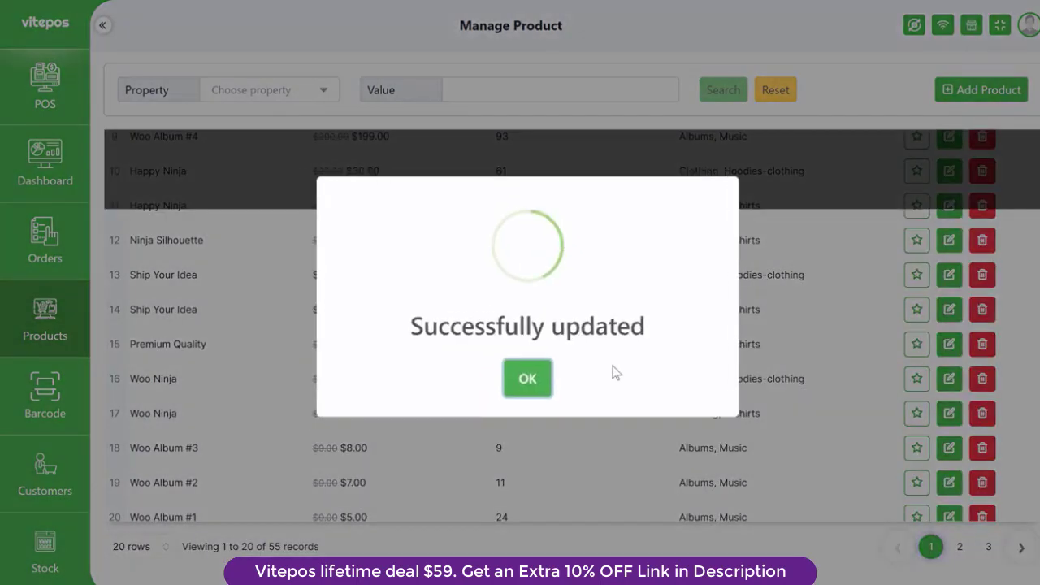
{"action": "left_click", "coordinate": [518, 387]}
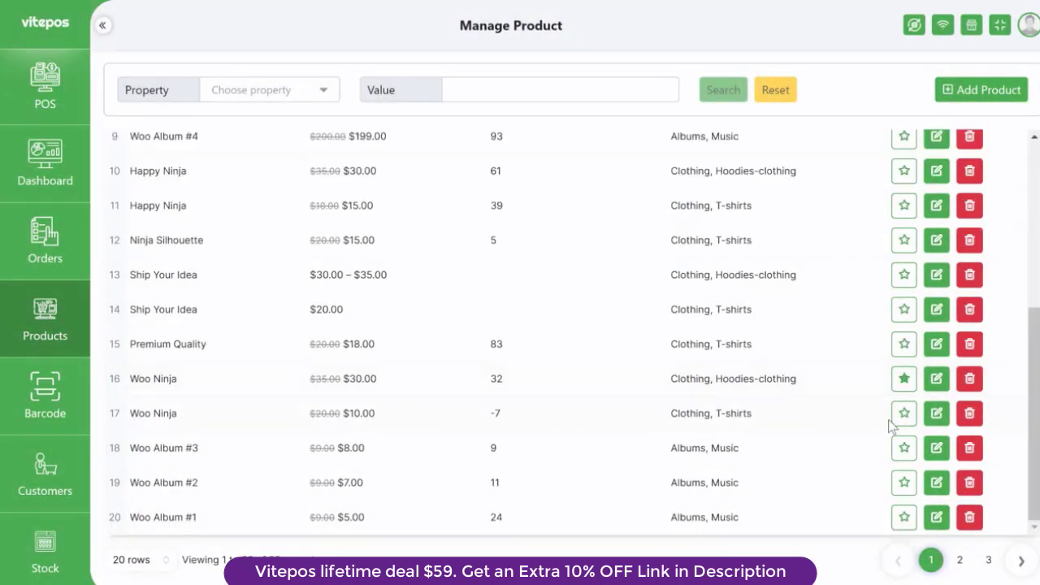
Mark Woo Album #1 as a favorite product and confirm the change
{"action": "left_click", "coordinate": [903, 481]}
{"action": "left_click", "coordinate": [517, 374]}
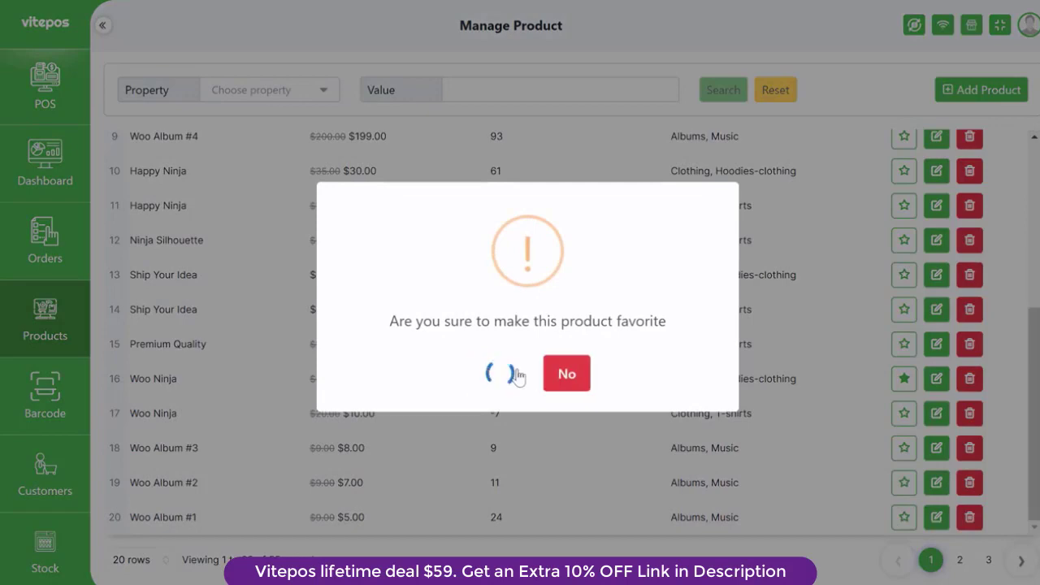
{"action": "left_click", "coordinate": [529, 379]}
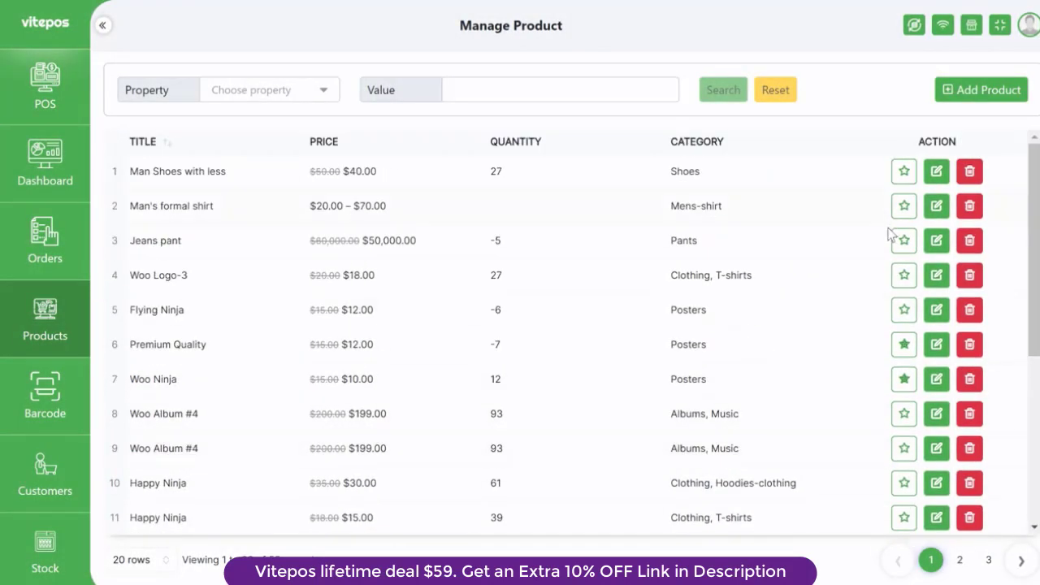
Return to the POS product view and add Woo Album #1 and Premium Quality to the cart
{"action": "left_click", "coordinate": [45, 87]}
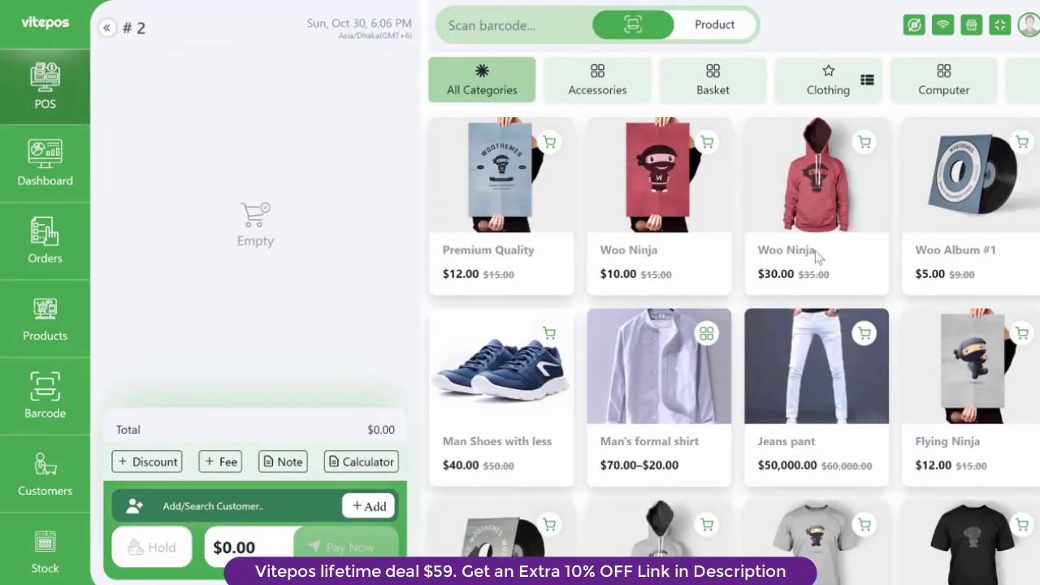
{"action": "left_click", "coordinate": [922, 237]}
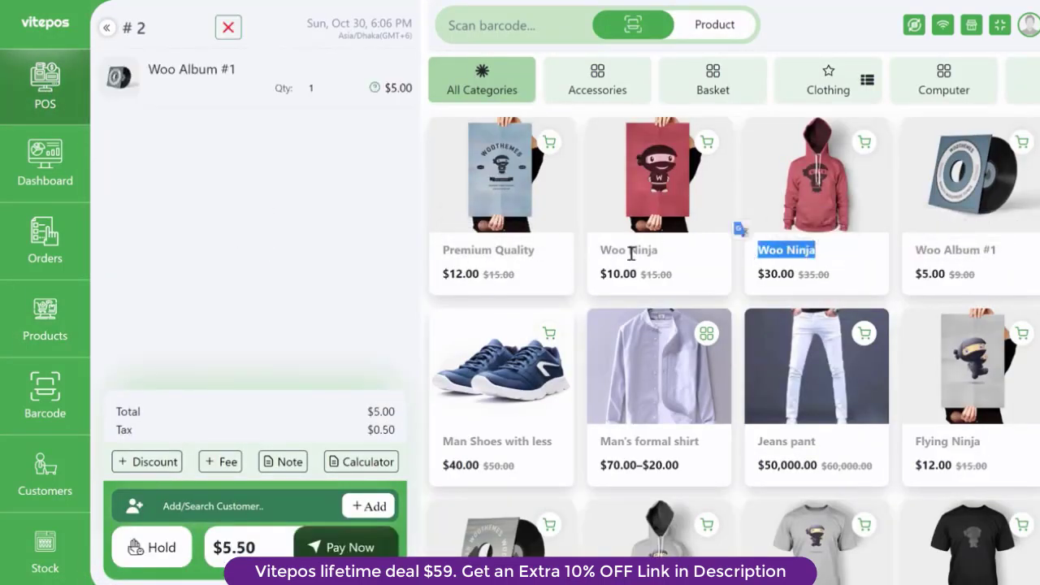
{"action": "left_click", "coordinate": [512, 260]}
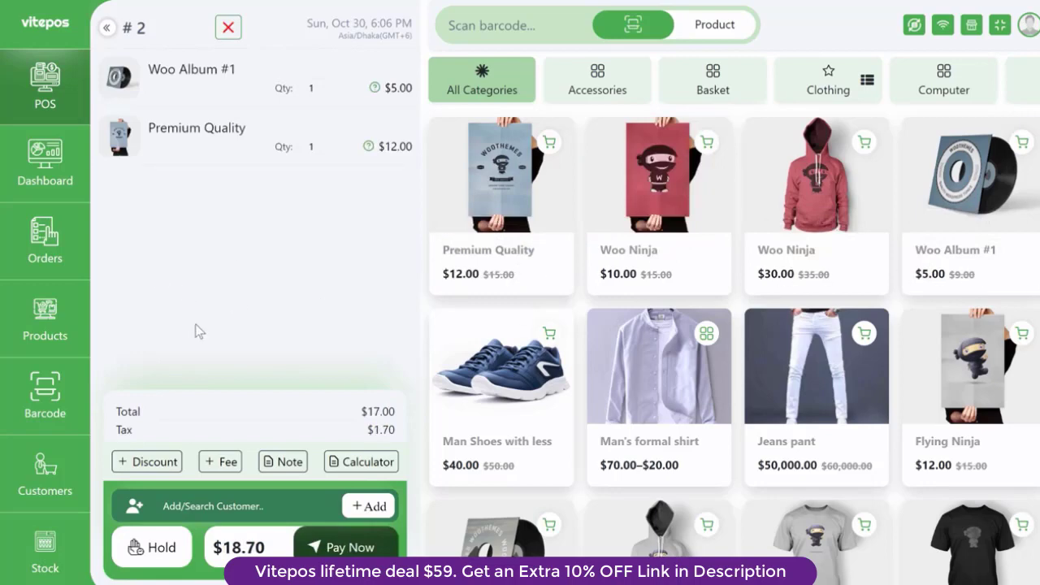
Leave the POS view and show the online orders in order management
{"action": "left_click", "coordinate": [45, 321]}
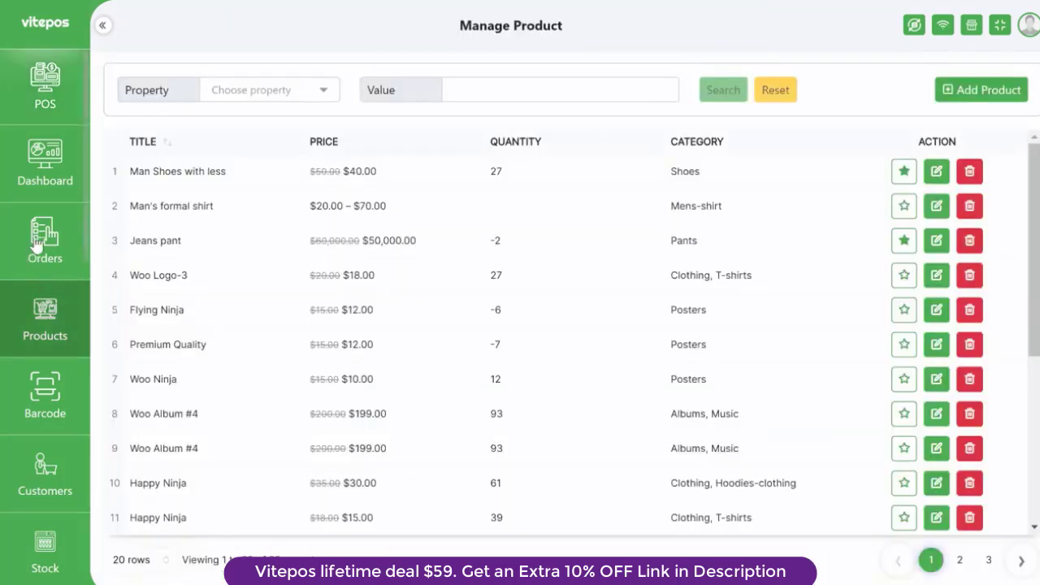
{"action": "left_click", "coordinate": [49, 240]}
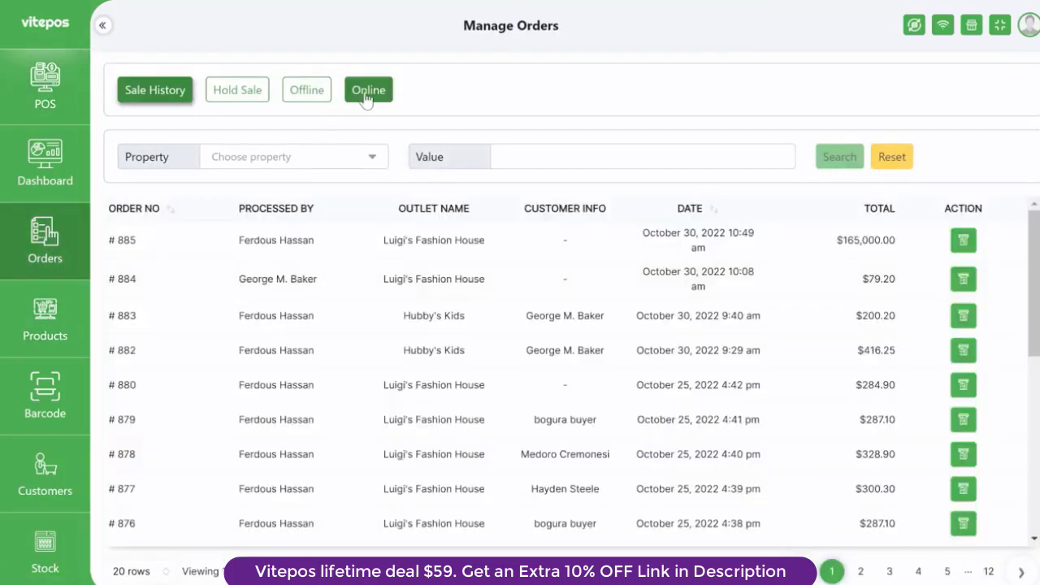
{"action": "left_click", "coordinate": [375, 97]}
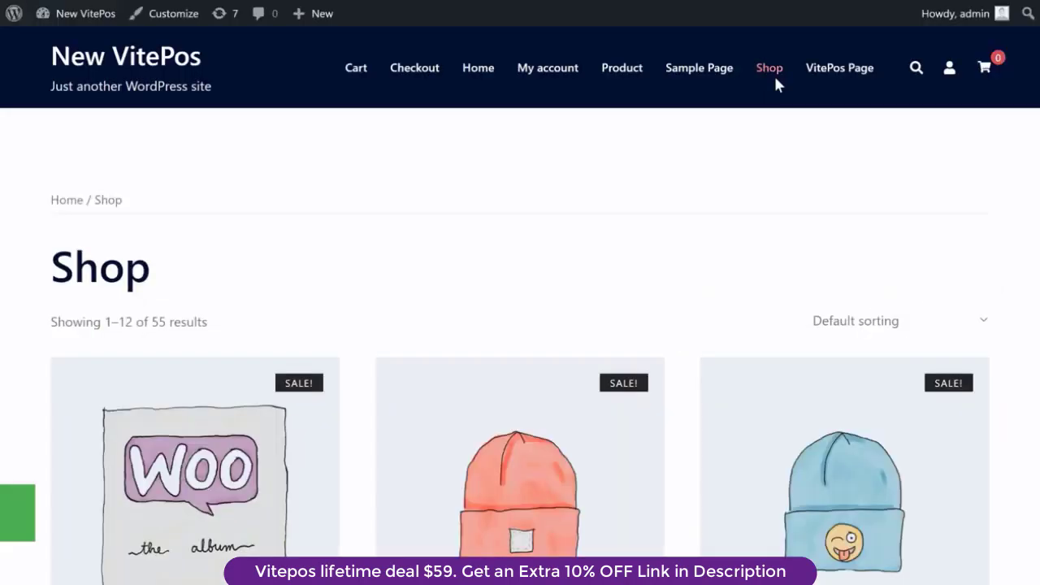
Switch to the New VitePos WordPress shop and add one Album, Beanie with Logo, Cap and Belt to the cart
{"action": "scroll", "coordinate": [520, 325], "scroll_direction": "down", "scroll_amount": 4}
{"action": "left_click", "coordinate": [195, 399]}
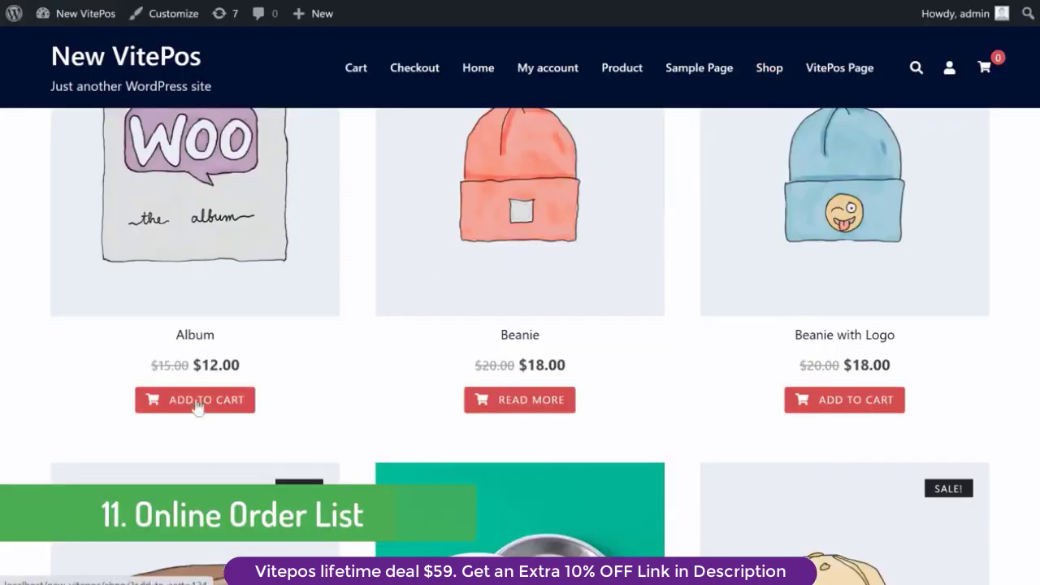
{"action": "left_click", "coordinate": [839, 399]}
{"action": "scroll", "coordinate": [520, 325], "scroll_direction": "down", "scroll_amount": 4}
{"action": "left_click", "coordinate": [845, 452]}
{"action": "left_click", "coordinate": [177, 453]}
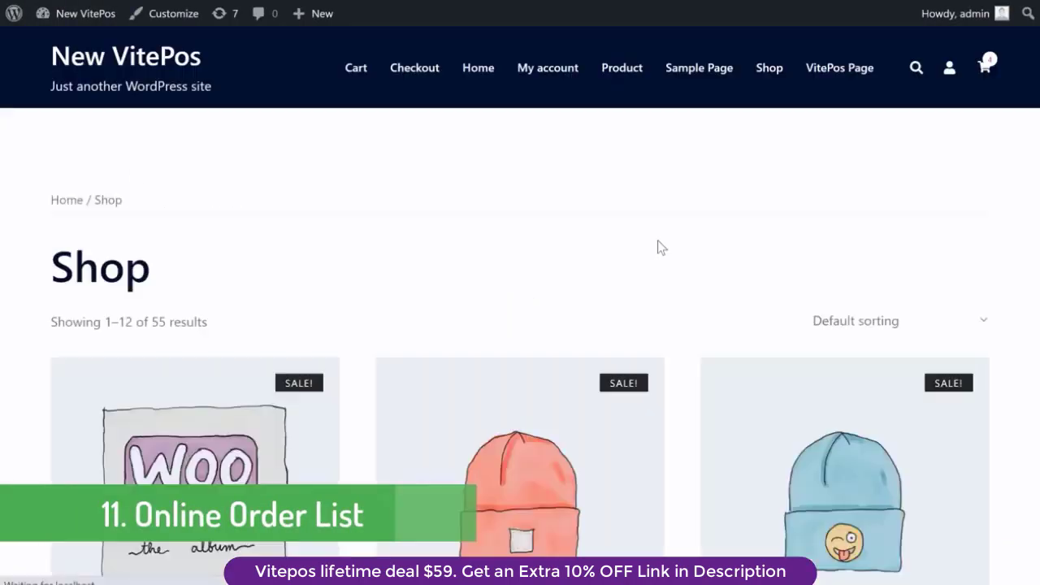
Add a Divi Engine String Bag (Small Logos) and a second Belt and Beanie with Logo to the shop cart
{"action": "scroll", "coordinate": [661, 246], "scroll_direction": "down", "scroll_amount": 10}
{"action": "scroll", "coordinate": [279, 438], "scroll_direction": "down", "scroll_amount": 6}
{"action": "left_click", "coordinate": [520, 413]}
{"action": "left_click", "coordinate": [146, 419]}
{"action": "scroll", "coordinate": [592, 463], "scroll_direction": "up", "scroll_amount": 20}
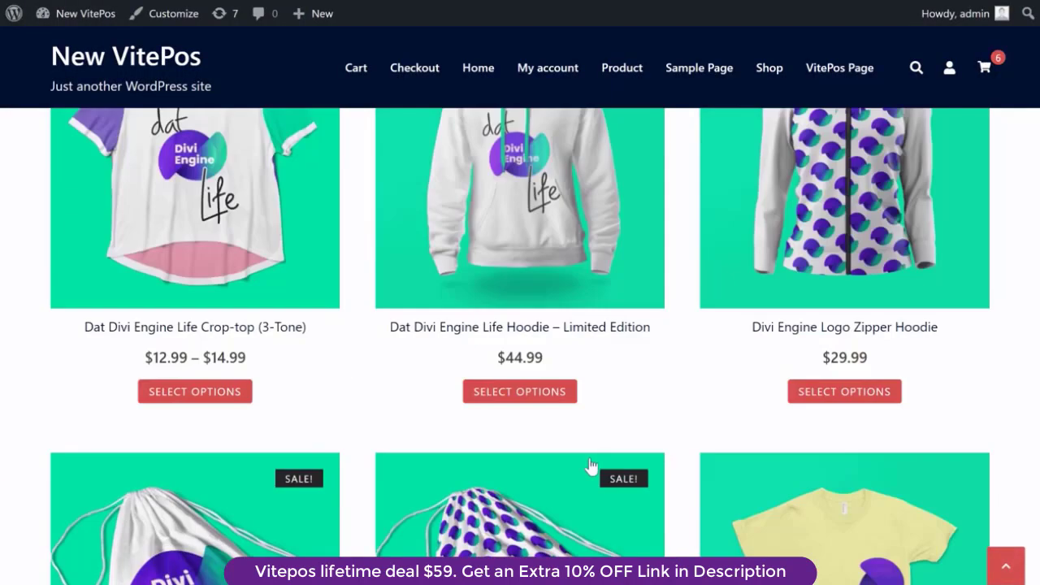
{"action": "scroll", "coordinate": [791, 229], "scroll_direction": "down", "scroll_amount": 4}
{"action": "left_click", "coordinate": [901, 410]}
Open the shop cart, proceed to checkout and place the order with cash on delivery
{"action": "left_click", "coordinate": [848, 431]}
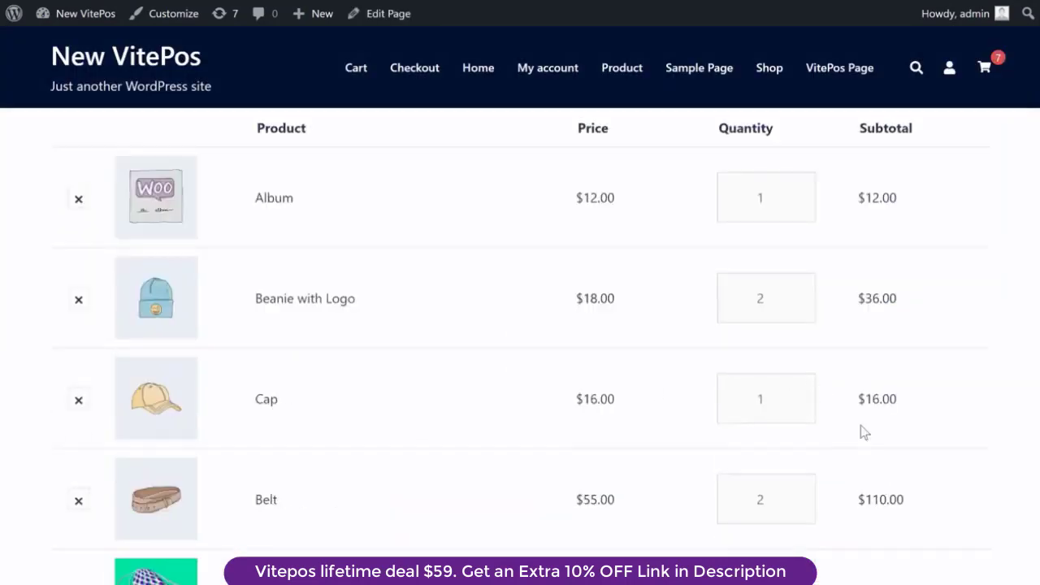
{"action": "scroll", "coordinate": [237, 336], "scroll_direction": "down", "scroll_amount": 5}
{"action": "left_click", "coordinate": [832, 410]}
{"action": "scroll", "coordinate": [842, 357], "scroll_direction": "down", "scroll_amount": 5}
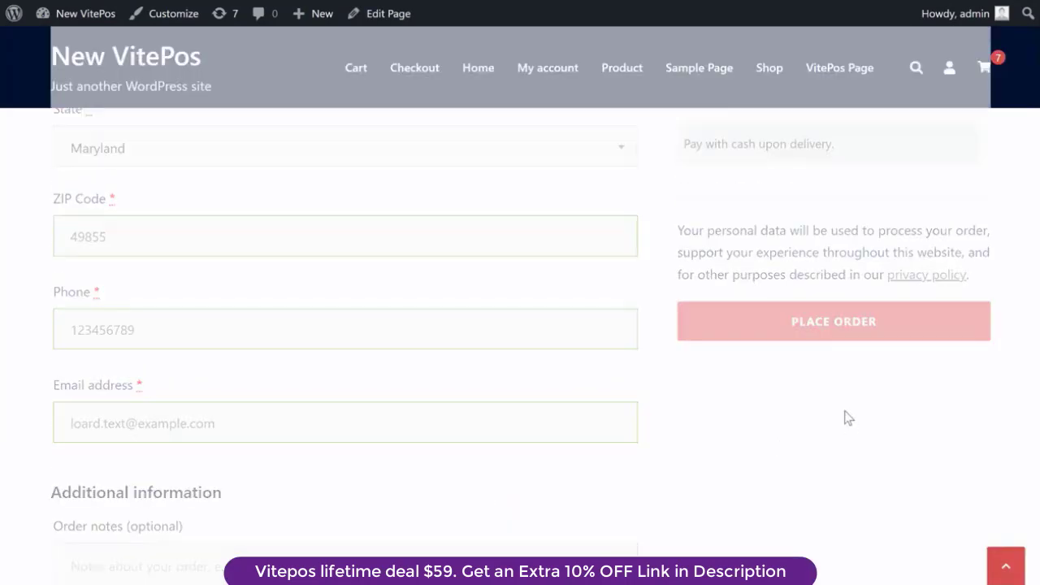
Review the order number and order details on the order received page
{"action": "scroll", "coordinate": [624, 374], "scroll_direction": "down", "scroll_amount": 5}
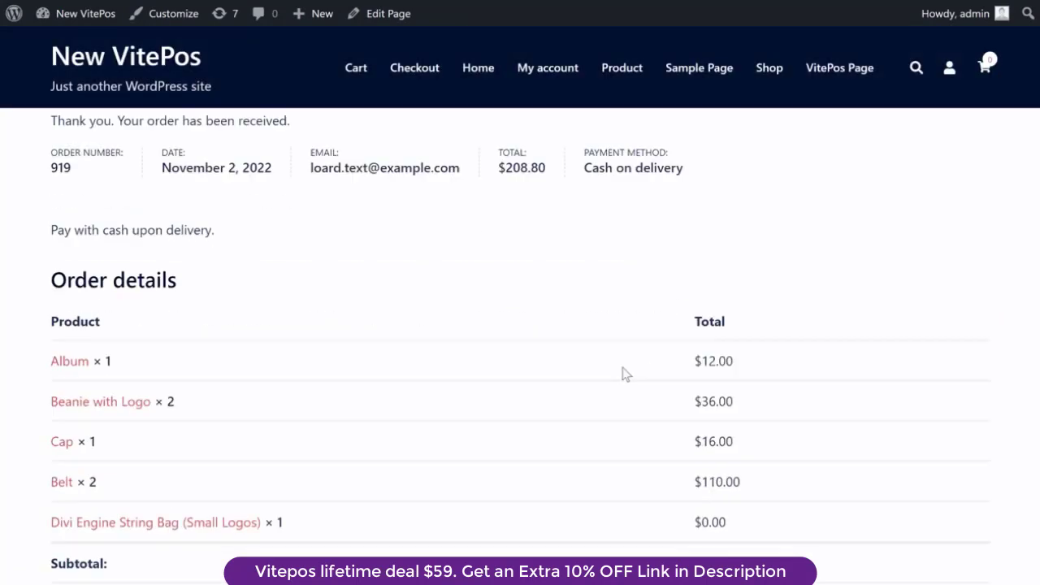
{"action": "scroll", "coordinate": [624, 374], "scroll_direction": "up", "scroll_amount": 6}
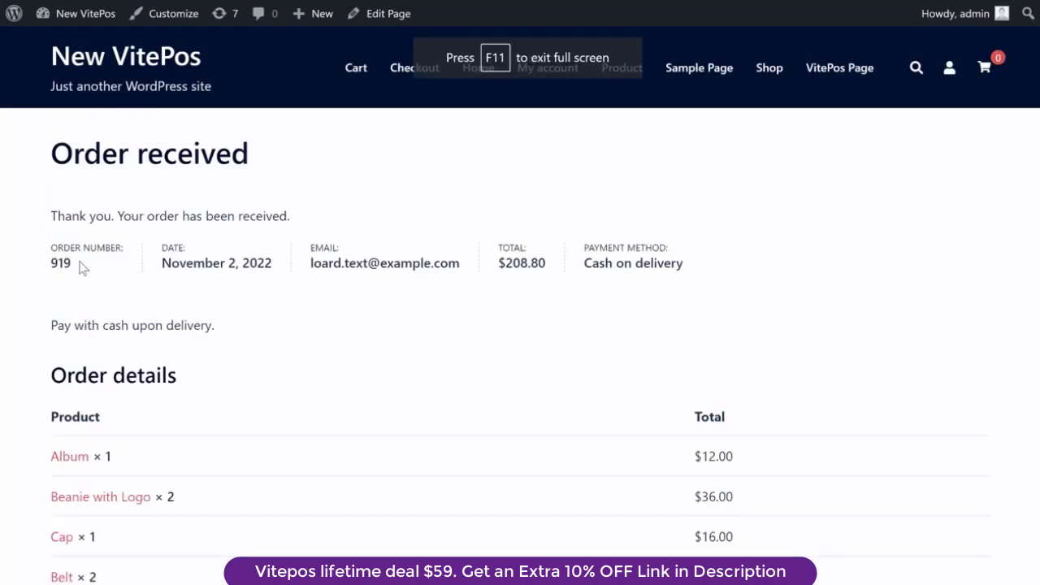
{"action": "left_click", "coordinate": [95, 292]}
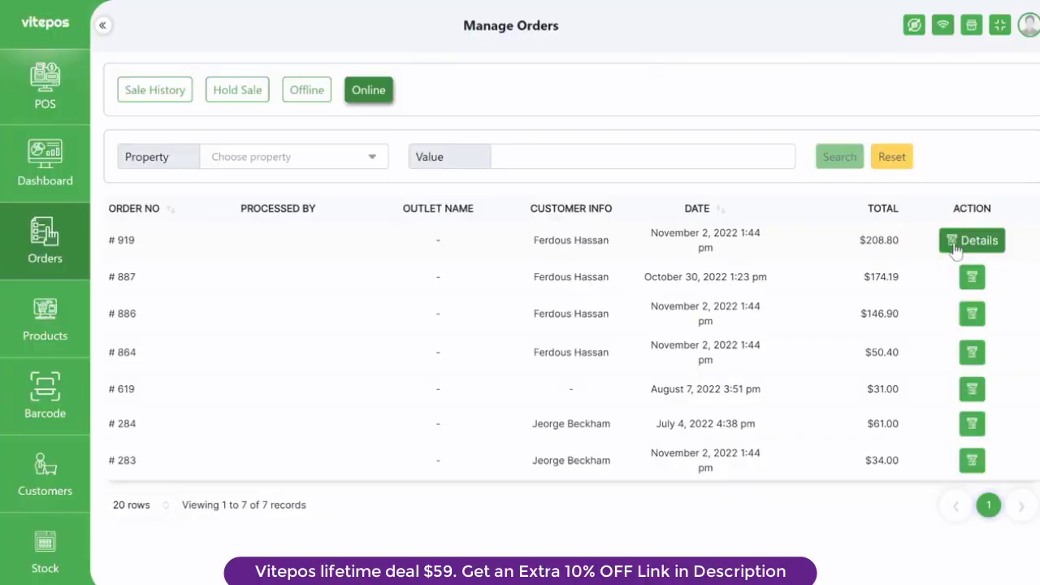
In the Vitepos online orders, mark the $208.80 order as completed and close its details
{"action": "left_click", "coordinate": [975, 240]}
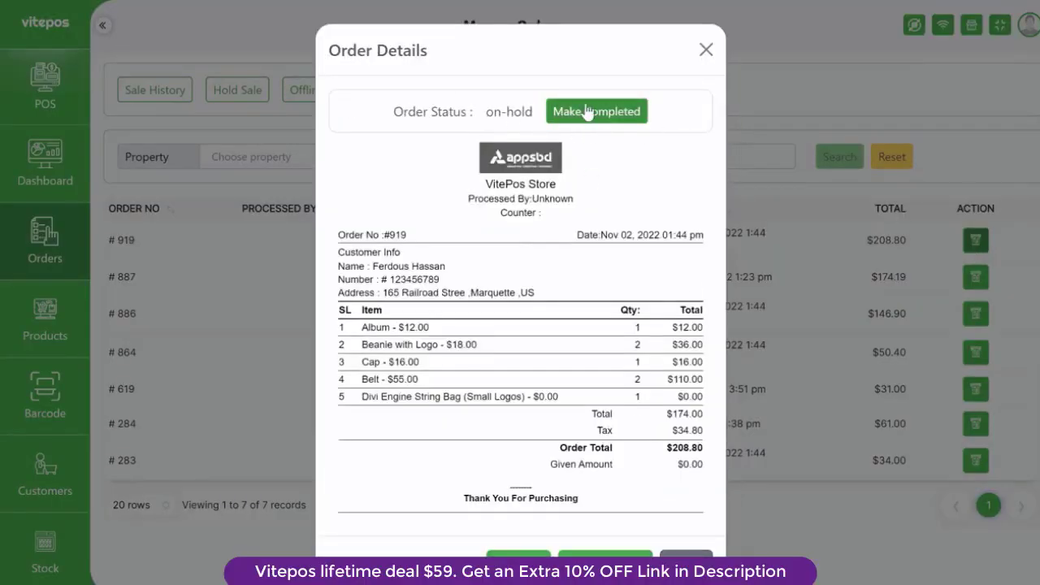
{"action": "left_click", "coordinate": [569, 111]}
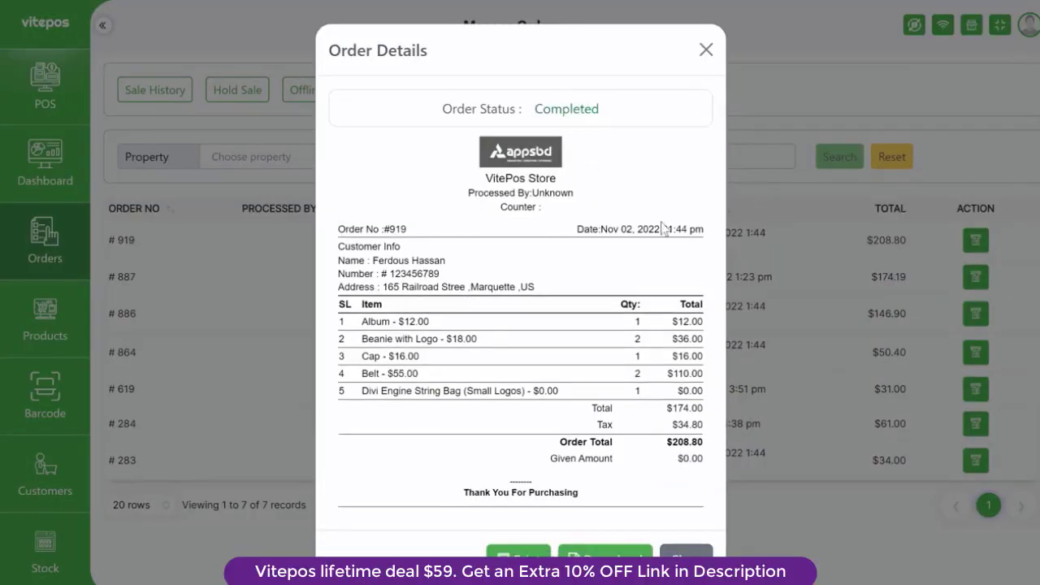
{"action": "left_click", "coordinate": [685, 552]}
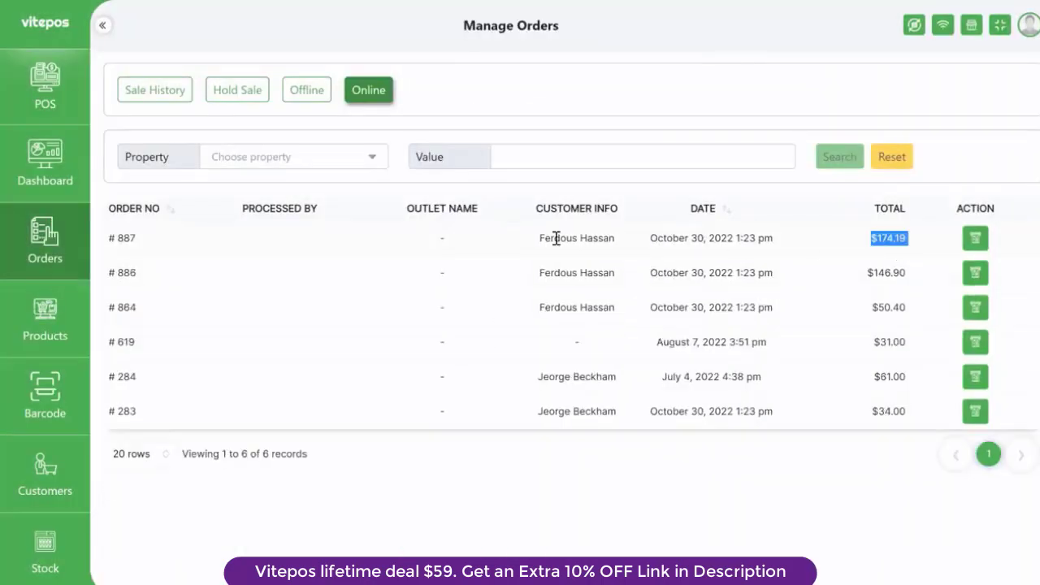
Open the details of the $174.19 online order, mark it as completed and check its order status
{"action": "left_click", "coordinate": [975, 240]}
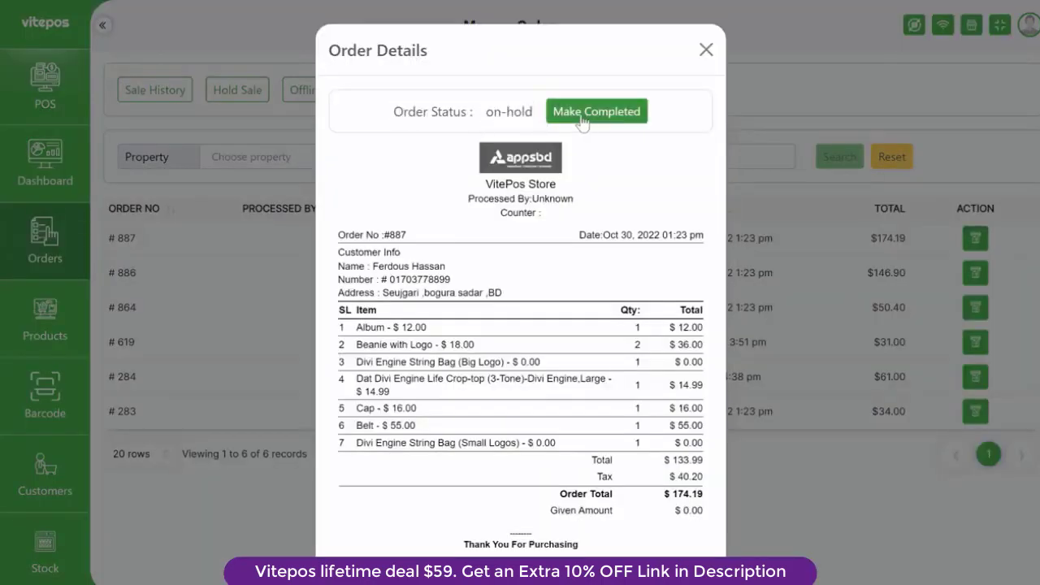
{"action": "left_click", "coordinate": [582, 113]}
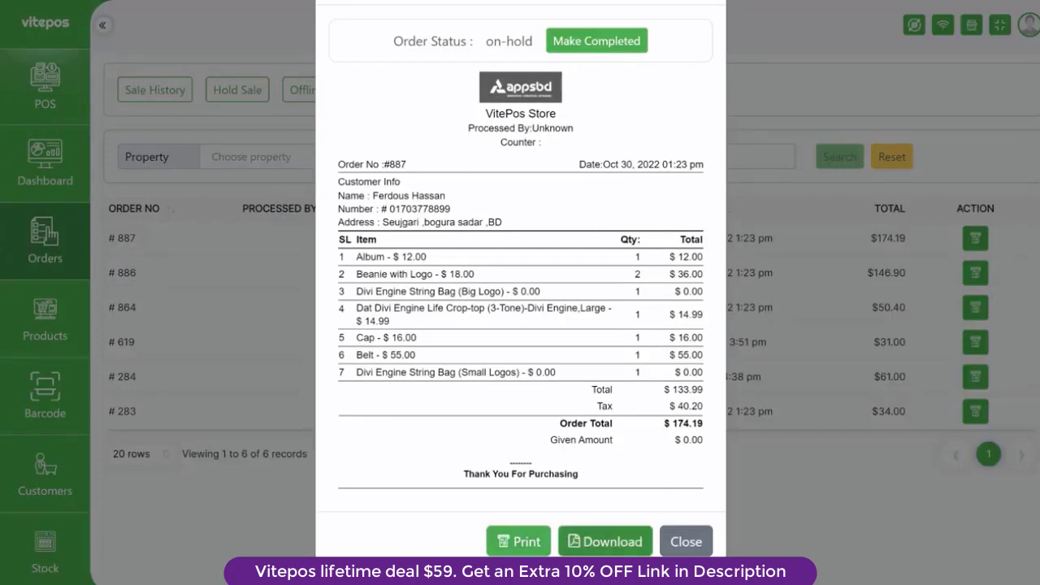
{"action": "left_click_drag", "start_coordinate": [533, 111], "coordinate": [617, 108]}
{"action": "left_click_drag", "start_coordinate": [445, 111], "coordinate": [608, 128]}
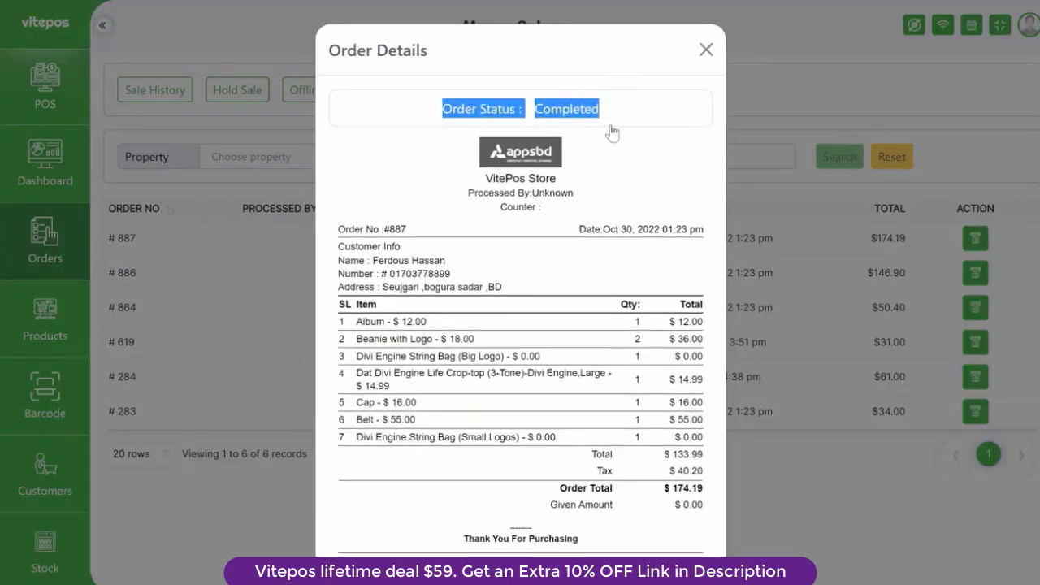
{"action": "left_click", "coordinate": [608, 127]}
Download the receipt of the $174.19 order and close the order details
{"action": "scroll", "coordinate": [531, 224], "scroll_direction": "down", "scroll_amount": 1}
{"action": "left_click", "coordinate": [606, 541]}
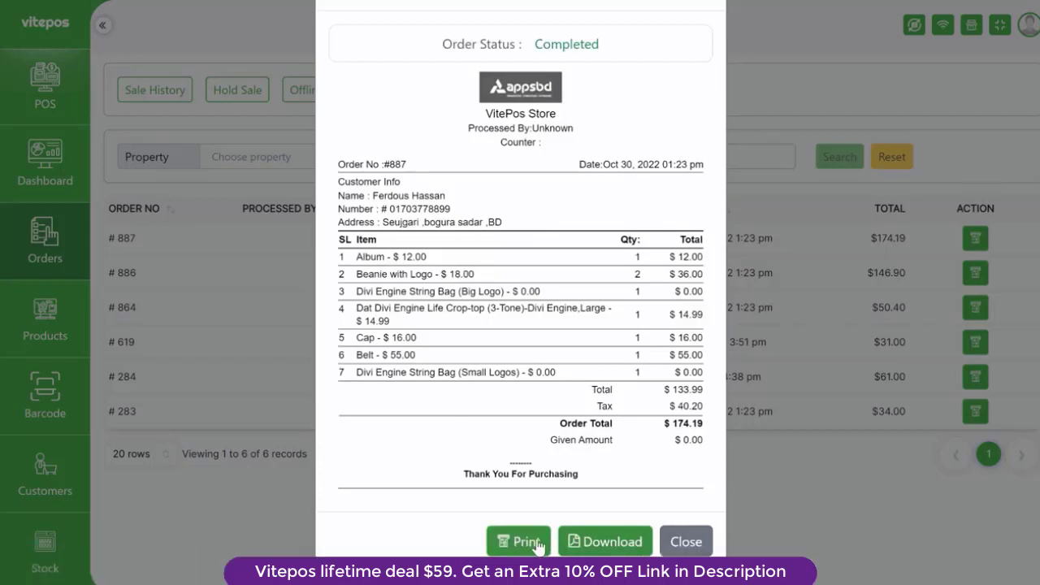
{"action": "left_click", "coordinate": [686, 541]}
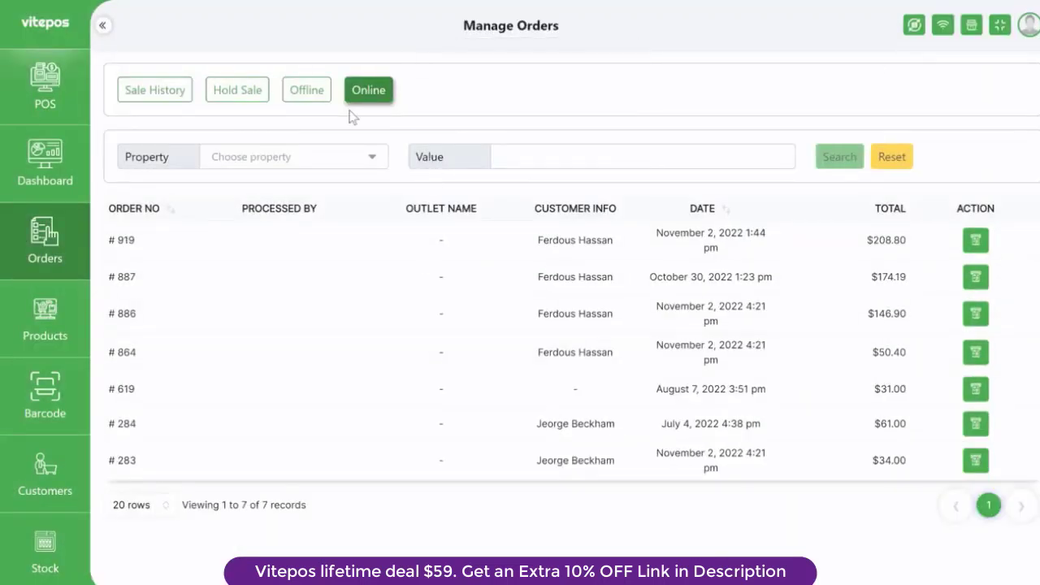
In the barcode generator, add 10 labels of Divi Engine String Bag (Big Logo) on 40 per Page(A4)(1.799 * 1.003) paper
{"action": "left_click", "coordinate": [36, 400]}
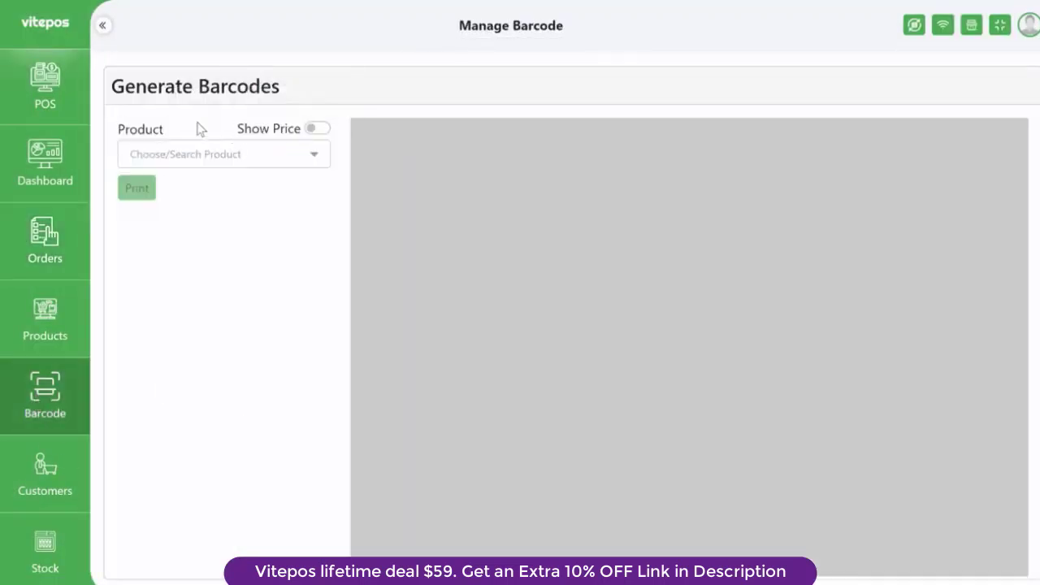
{"action": "left_click_drag", "start_coordinate": [197, 128], "coordinate": [195, 155]}
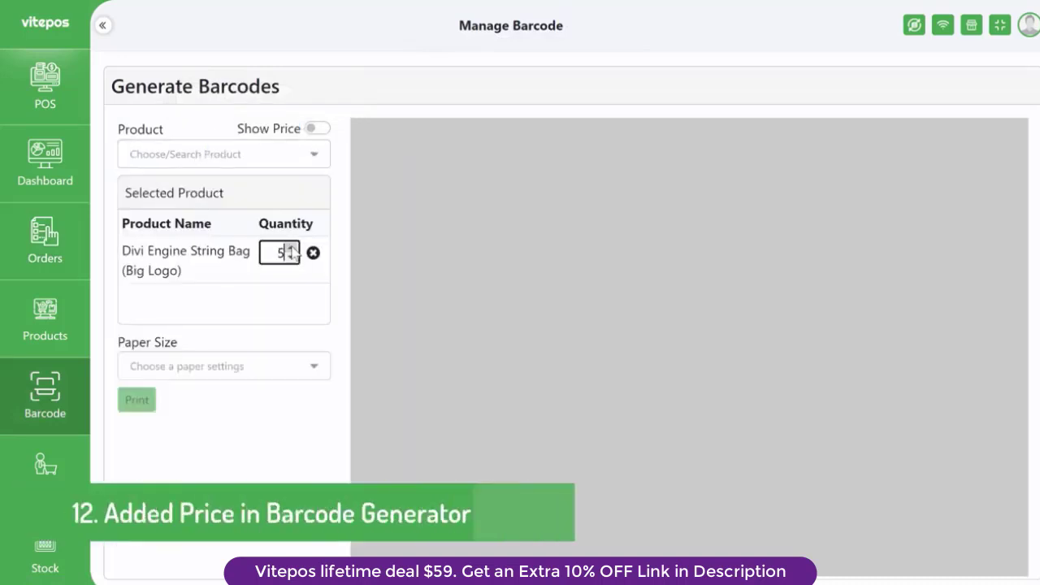
{"action": "left_click", "coordinate": [203, 365]}
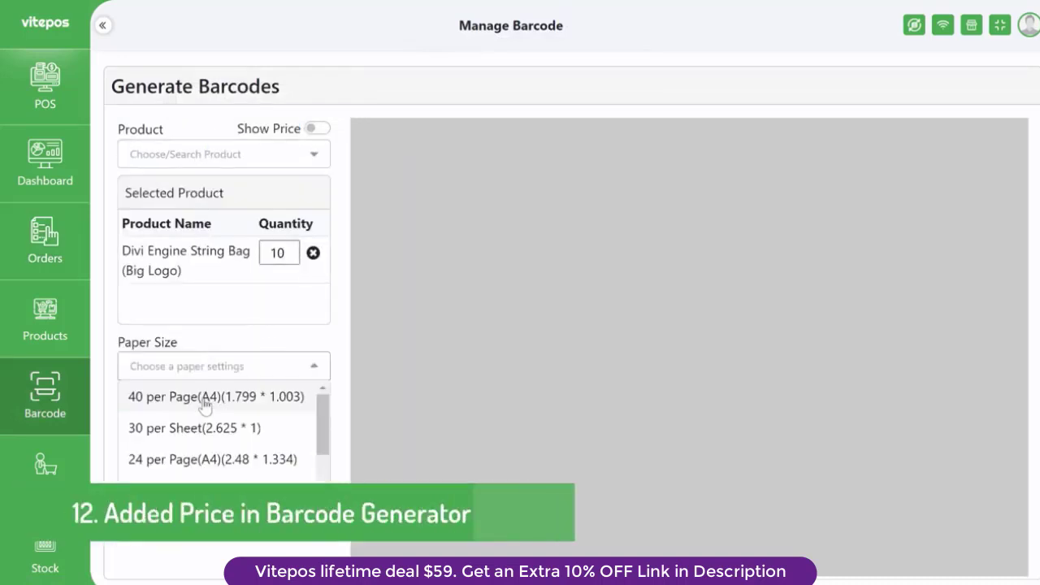
{"action": "scroll", "coordinate": [206, 426], "scroll_direction": "down", "scroll_amount": 1}
{"action": "scroll", "coordinate": [209, 439], "scroll_direction": "up", "scroll_amount": 1}
{"action": "left_click", "coordinate": [208, 396]}
Add the Lanyard product to the barcode sheet with a quantity of 10
{"action": "left_click", "coordinate": [215, 153]}
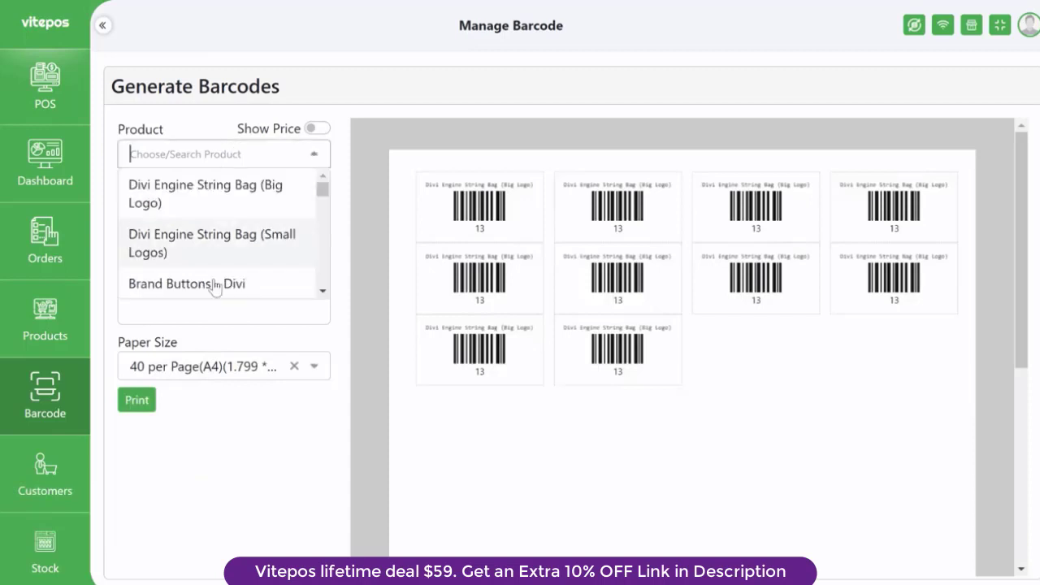
{"action": "scroll", "coordinate": [213, 284], "scroll_direction": "down", "scroll_amount": 1}
{"action": "left_click", "coordinate": [206, 268]}
{"action": "left_click", "coordinate": [289, 295]}
{"action": "left_click", "coordinate": [290, 295]}
{"action": "left_click", "coordinate": [290, 295]}
{"action": "left_click", "coordinate": [291, 296]}
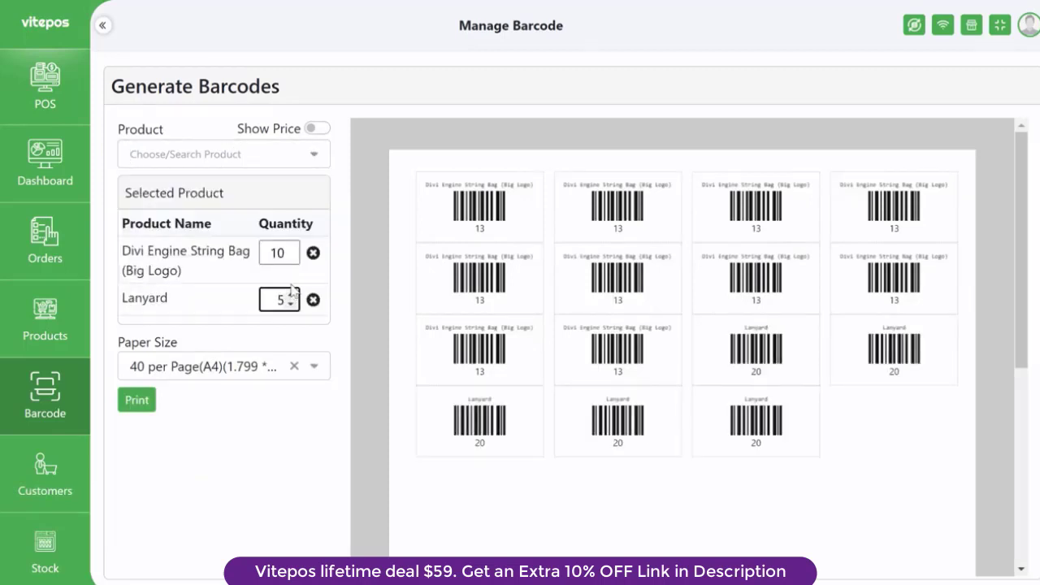
{"action": "left_click", "coordinate": [291, 296]}
{"action": "left_click", "coordinate": [290, 296]}
{"action": "left_click", "coordinate": [291, 295]}
{"action": "left_click", "coordinate": [291, 296]}
{"action": "left_click", "coordinate": [291, 296]}
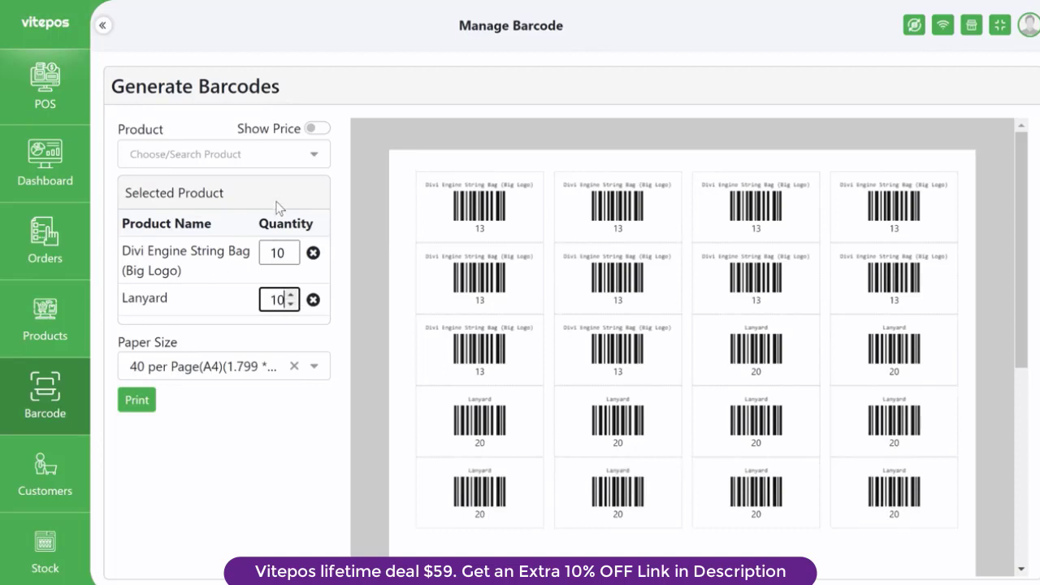
Show the prices on the barcode labels, preview the printout and cancel printing
{"action": "left_click", "coordinate": [316, 130]}
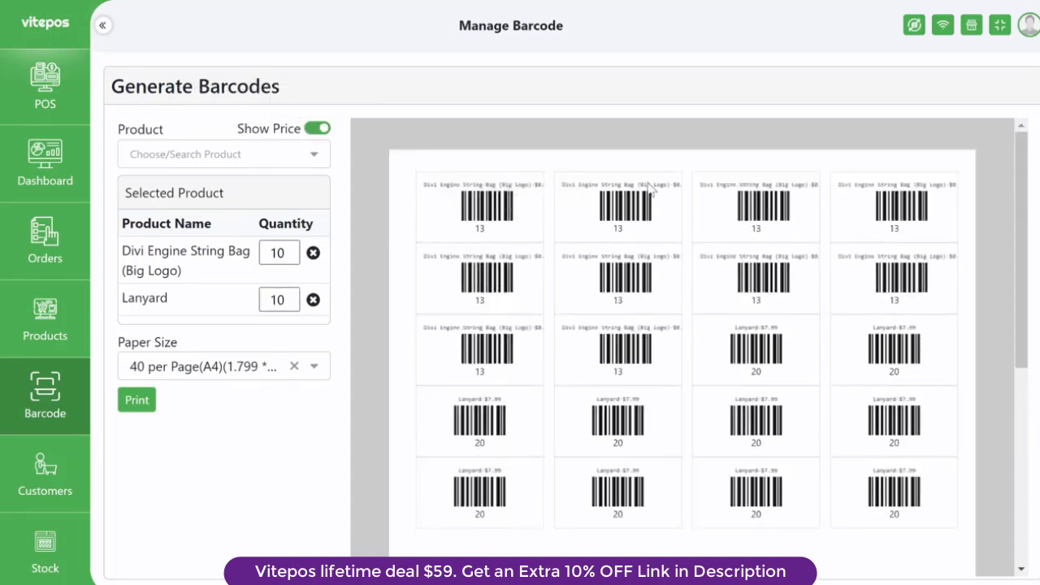
{"action": "left_click", "coordinate": [318, 131]}
{"action": "left_click", "coordinate": [318, 132]}
{"action": "left_click", "coordinate": [318, 131]}
{"action": "left_click", "coordinate": [319, 132]}
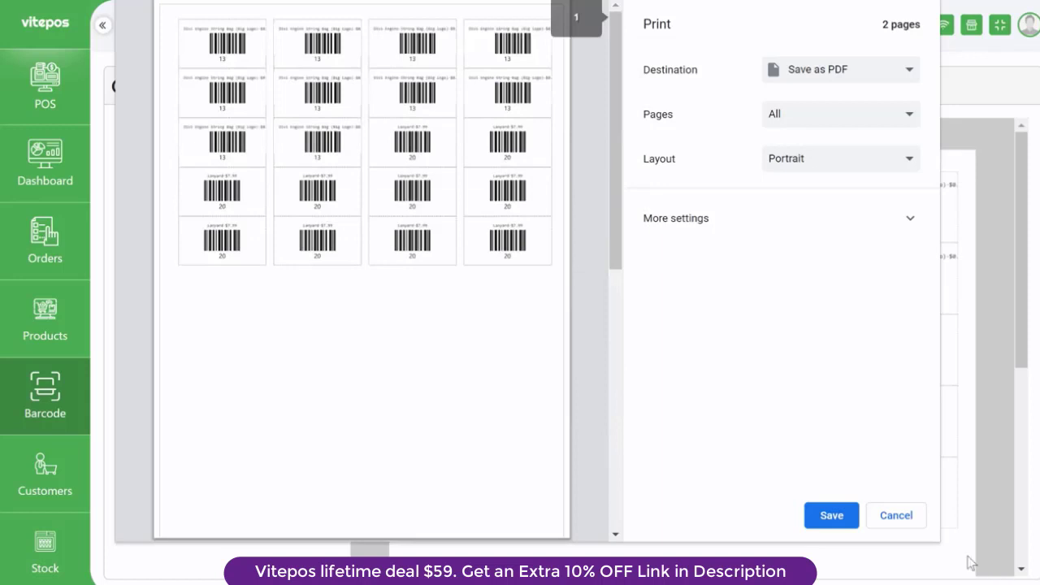
{"action": "left_click", "coordinate": [905, 520]}
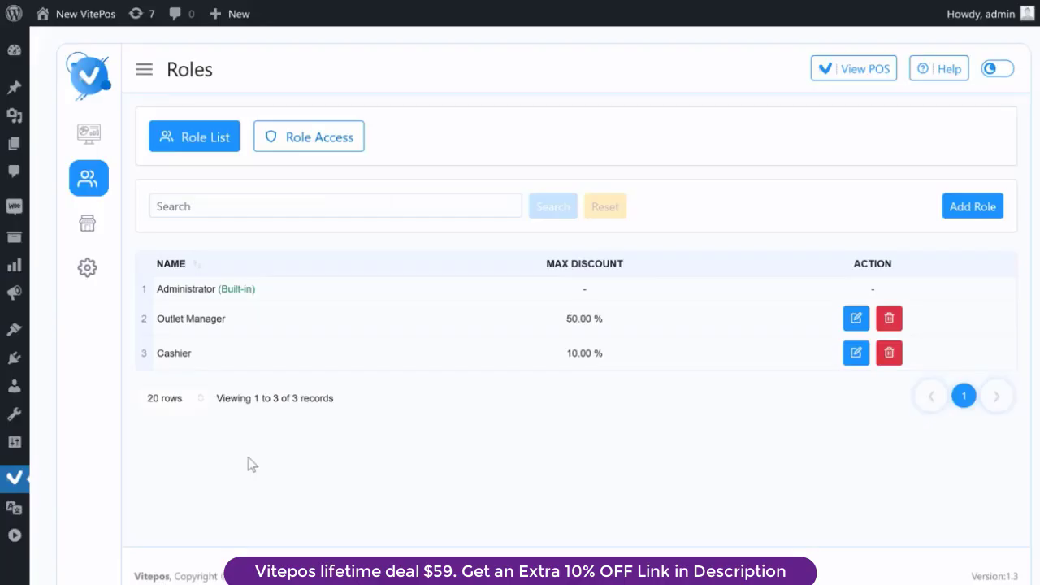
In the Vitepos admin roles, check the maximum discount setting in the form for adding a role and close it
{"action": "left_click", "coordinate": [96, 185]}
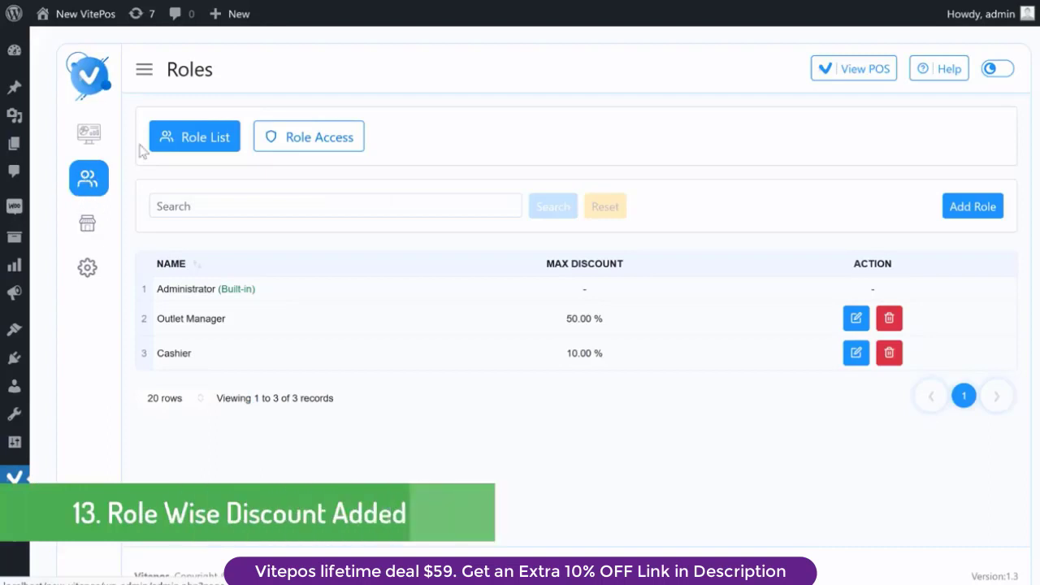
{"action": "left_click", "coordinate": [971, 206]}
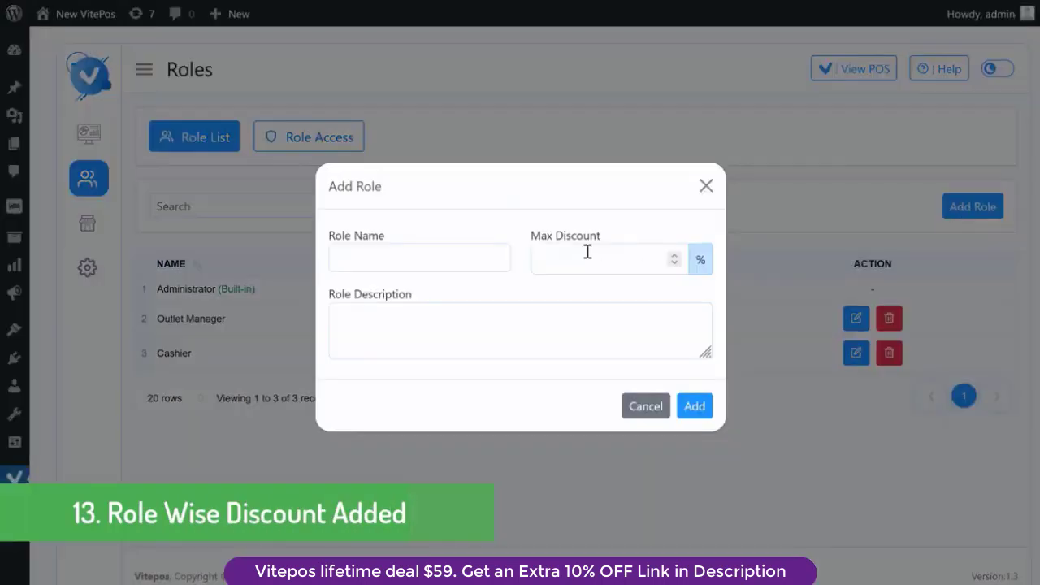
{"action": "left_click_drag", "start_coordinate": [528, 236], "coordinate": [608, 239]}
{"action": "left_click", "coordinate": [529, 234]}
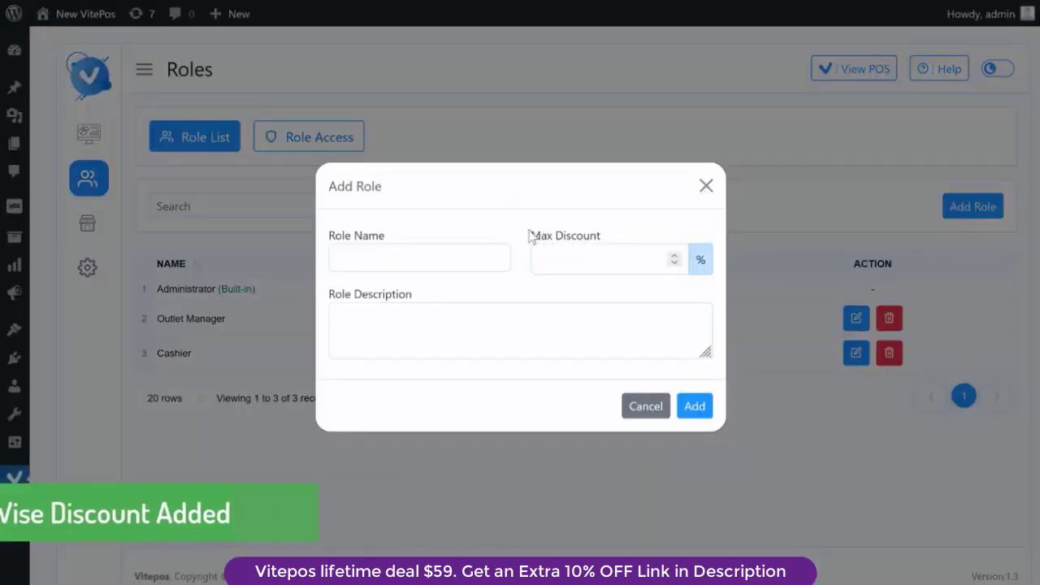
{"action": "left_click", "coordinate": [705, 186]}
Set the Cashier role's maximum discount to 20% and save the role
{"action": "left_click", "coordinate": [855, 352]}
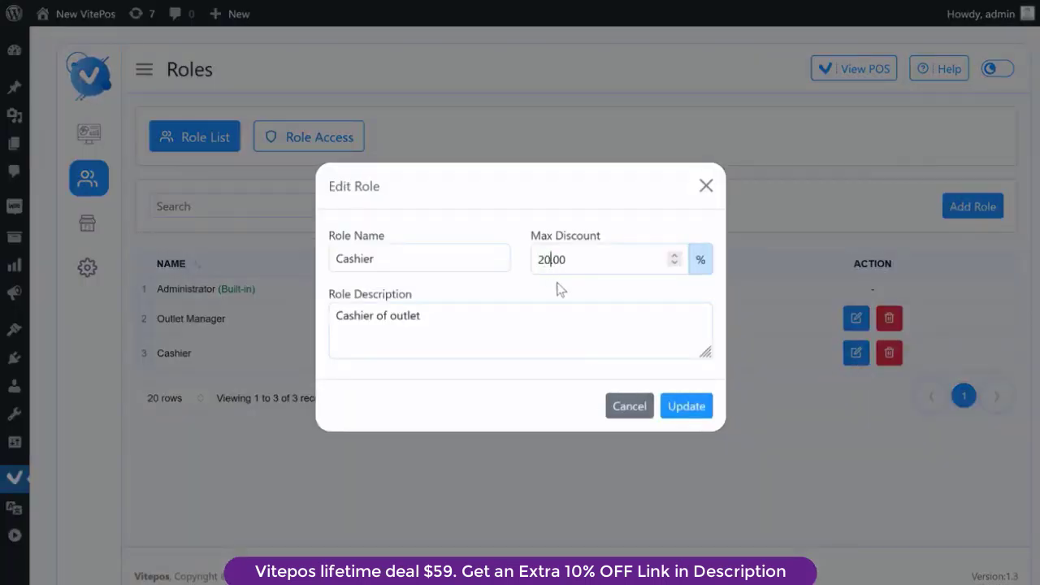
{"action": "left_click", "coordinate": [687, 405]}
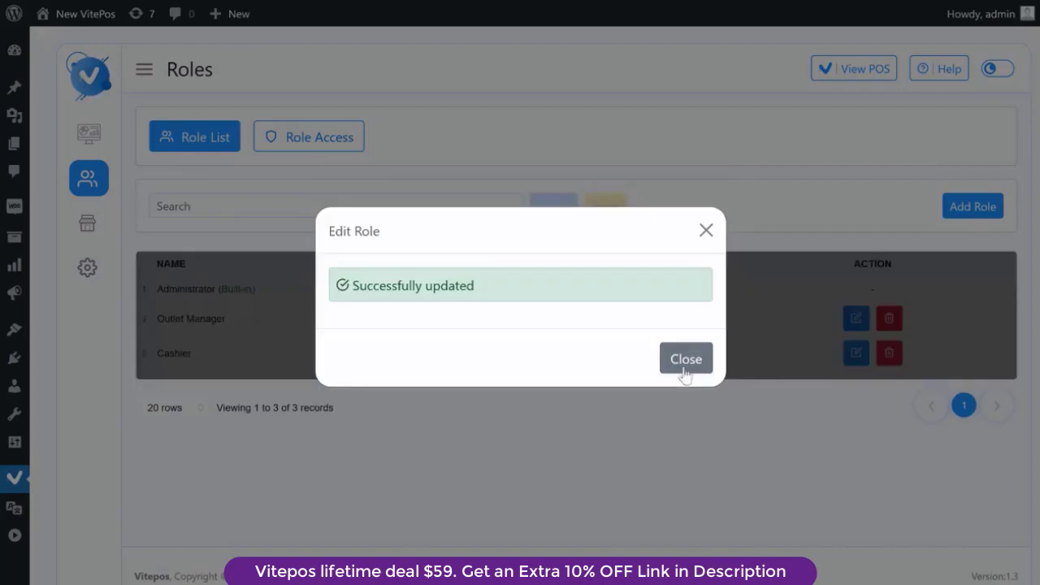
{"action": "left_click", "coordinate": [685, 367]}
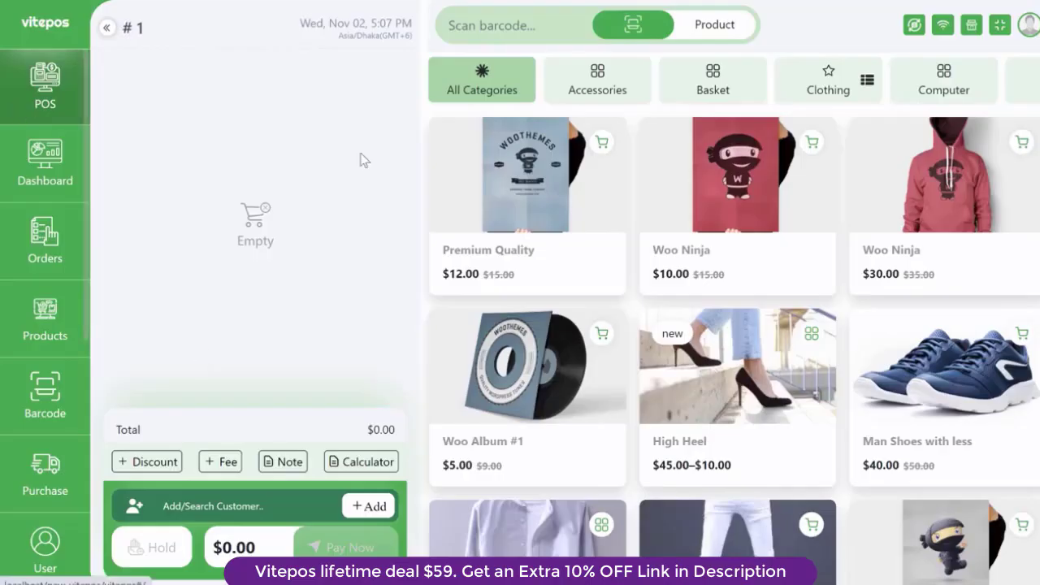
In the POS, add Premium Quality, both Woo Ninja items, Woo Album #1, a black Apex High Heel and Man Shoes with less to the cart
{"action": "left_click", "coordinate": [526, 175]}
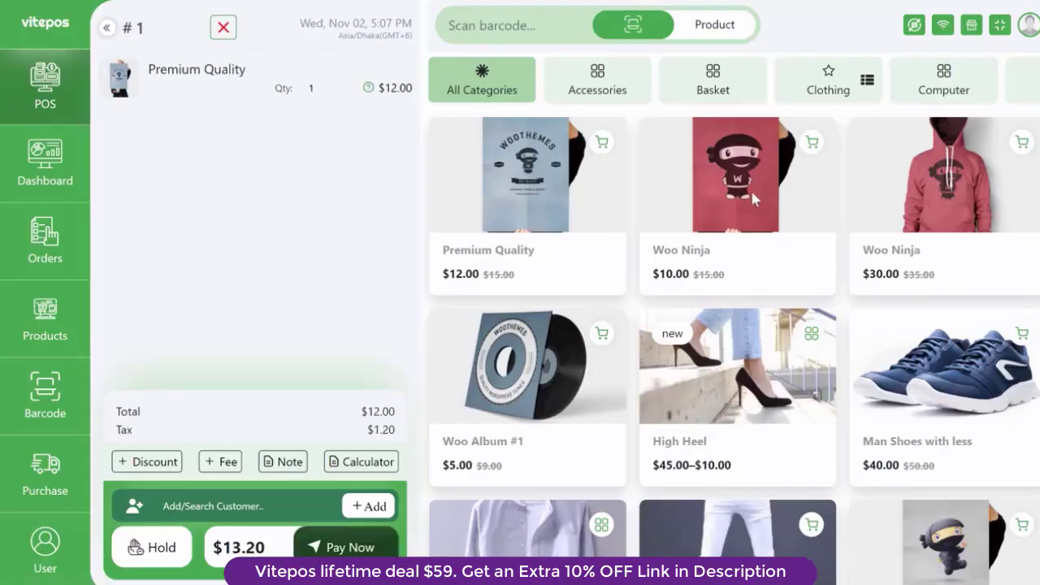
{"action": "left_click", "coordinate": [736, 174]}
{"action": "left_click", "coordinate": [942, 175]}
{"action": "left_click", "coordinate": [527, 366]}
{"action": "left_click", "coordinate": [736, 366]}
{"action": "left_click", "coordinate": [886, 376]}
{"action": "left_click", "coordinate": [886, 431]}
{"action": "left_click", "coordinate": [931, 467]}
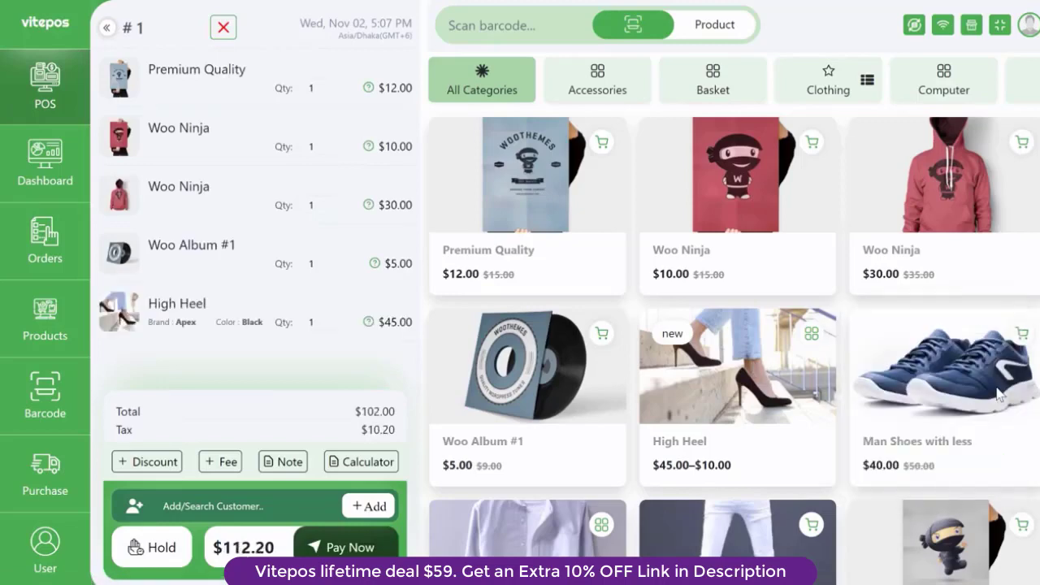
{"action": "left_click", "coordinate": [929, 414]}
Apply a 15% discount and an additional 5% discount to the cart
{"action": "left_click", "coordinate": [147, 463]}
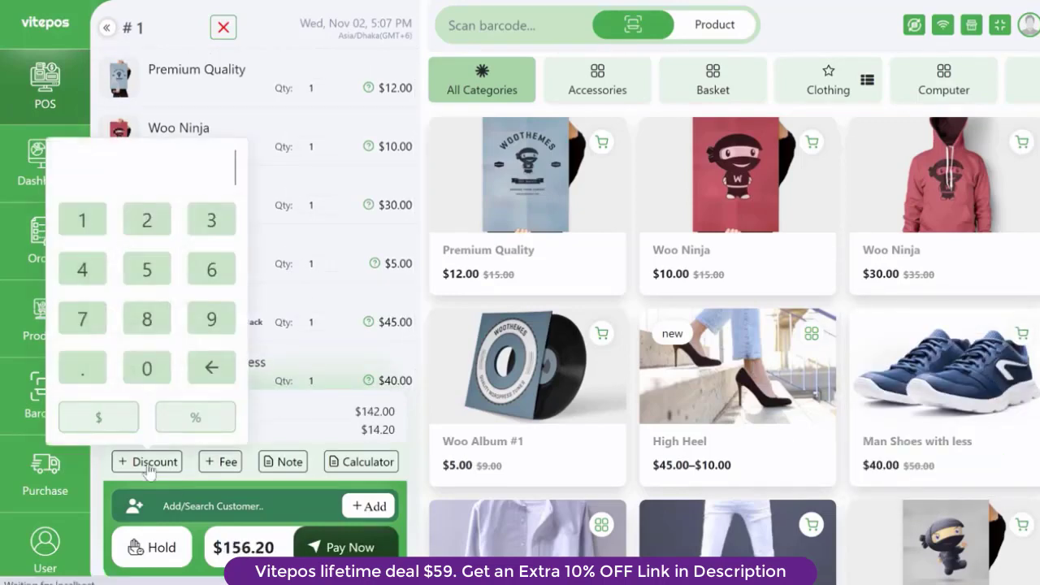
{"action": "left_click", "coordinate": [82, 224]}
{"action": "left_click", "coordinate": [146, 269]}
{"action": "left_click", "coordinate": [195, 416]}
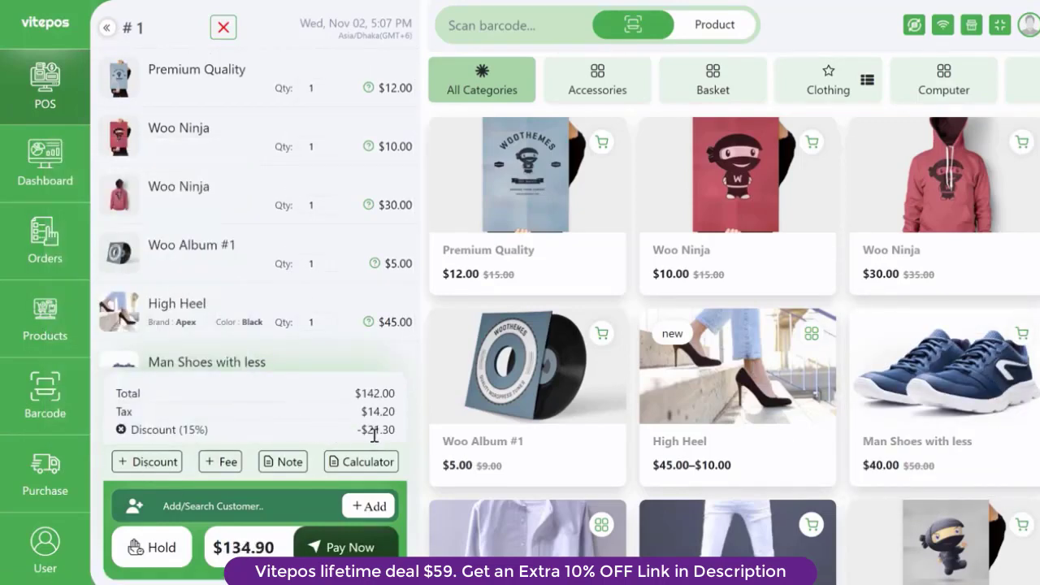
{"action": "left_click", "coordinate": [146, 463]}
{"action": "left_click", "coordinate": [149, 269]}
{"action": "left_click", "coordinate": [195, 417]}
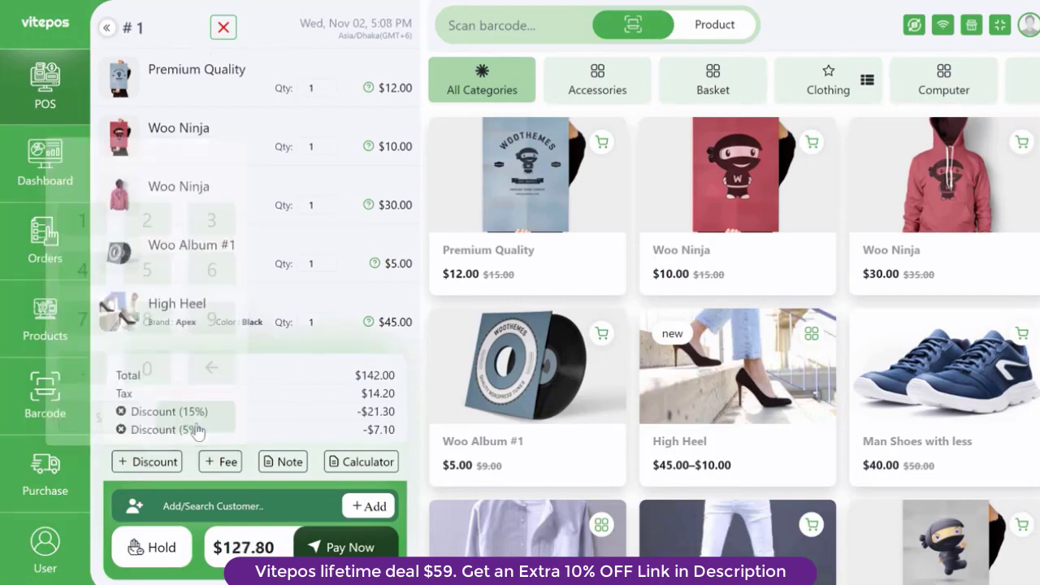
Try to add a further 7% discount and a further 1% discount to the cart
{"action": "left_click", "coordinate": [151, 463]}
{"action": "left_click", "coordinate": [82, 318]}
{"action": "left_click", "coordinate": [195, 417]}
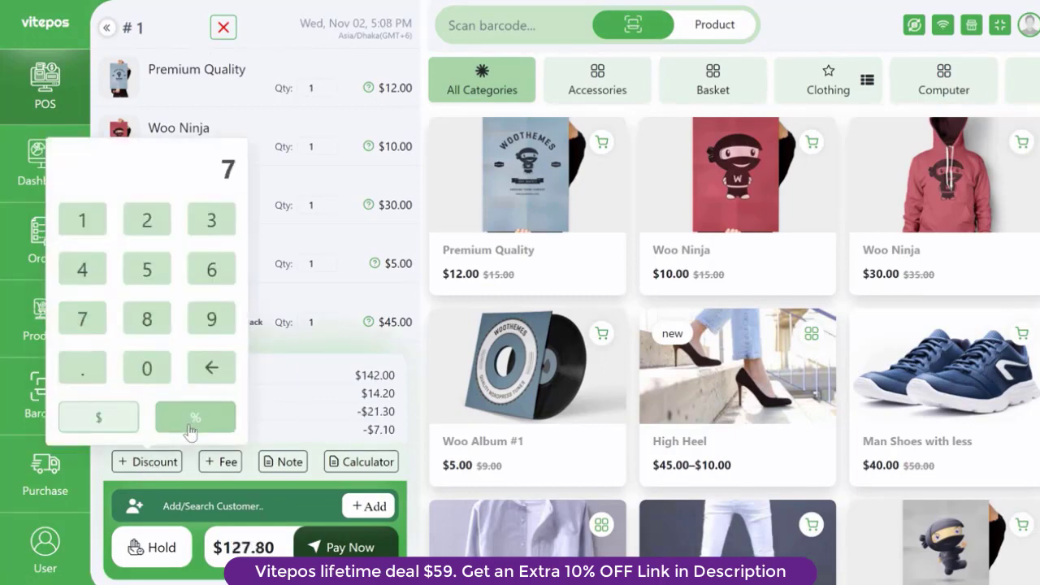
{"action": "left_click_drag", "start_coordinate": [59, 184], "coordinate": [192, 169]}
{"action": "left_click", "coordinate": [231, 173]}
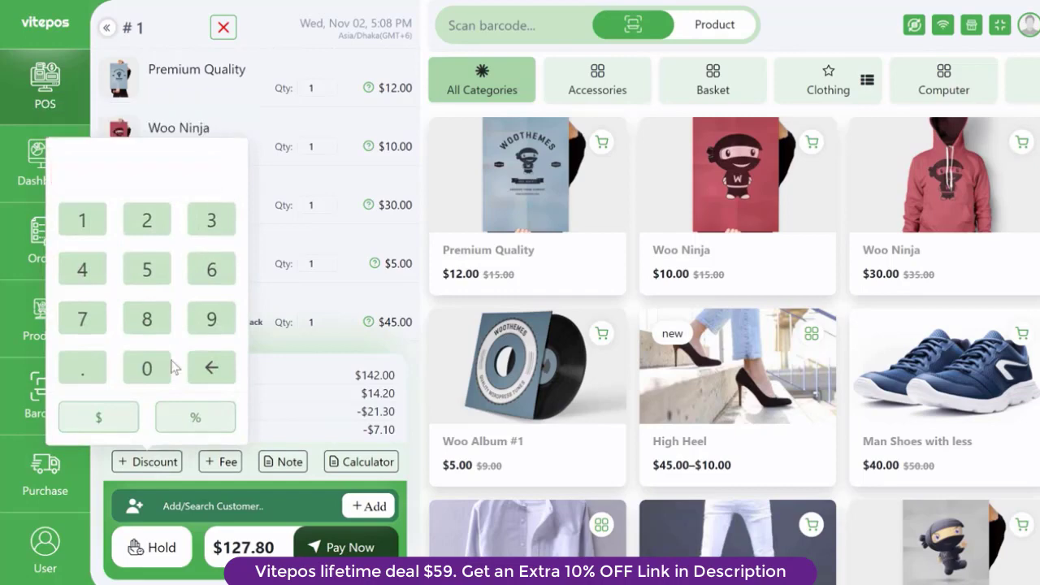
{"action": "left_click", "coordinate": [84, 219]}
{"action": "left_click", "coordinate": [195, 417]}
{"action": "left_click", "coordinate": [233, 175]}
{"action": "left_click", "coordinate": [151, 468]}
Calculate 20% of the cart total with the POS calculator as 142 * .2 and close it
{"action": "left_click", "coordinate": [369, 469]}
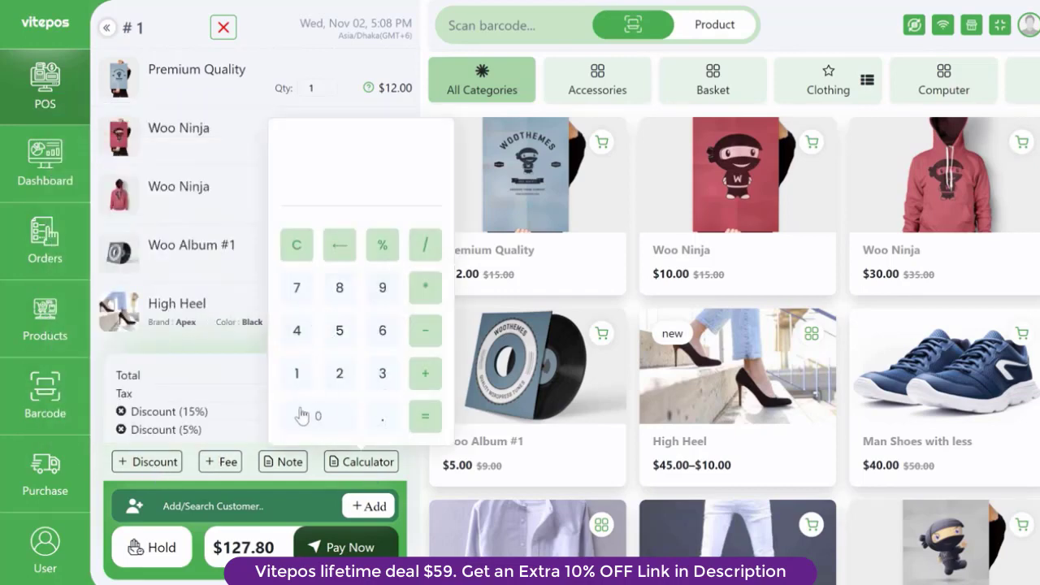
{"action": "key", "text": "Escape"}
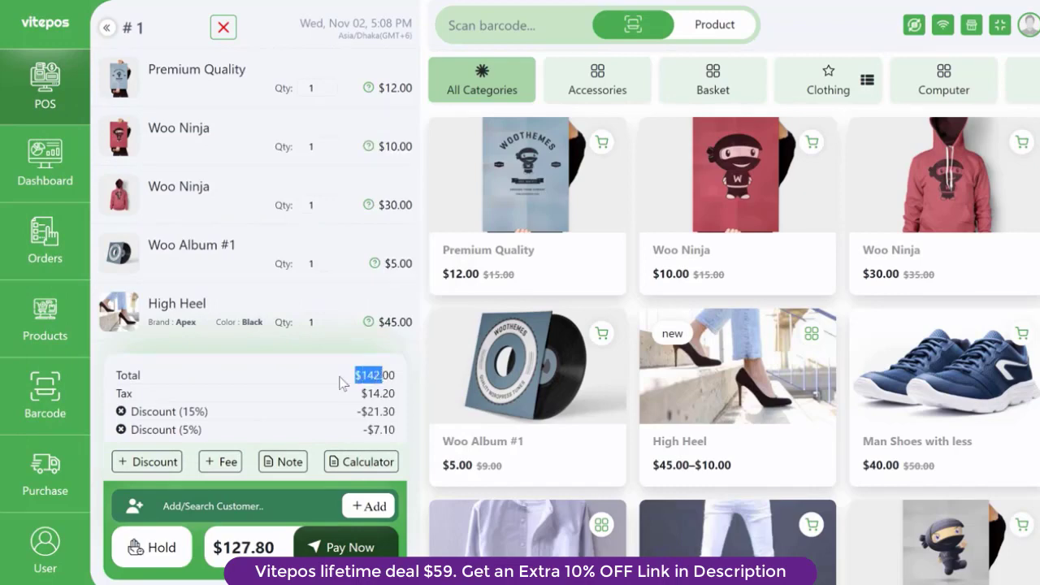
{"action": "left_click", "coordinate": [336, 470]}
{"action": "left_click", "coordinate": [297, 331]}
{"action": "left_click", "coordinate": [339, 374]}
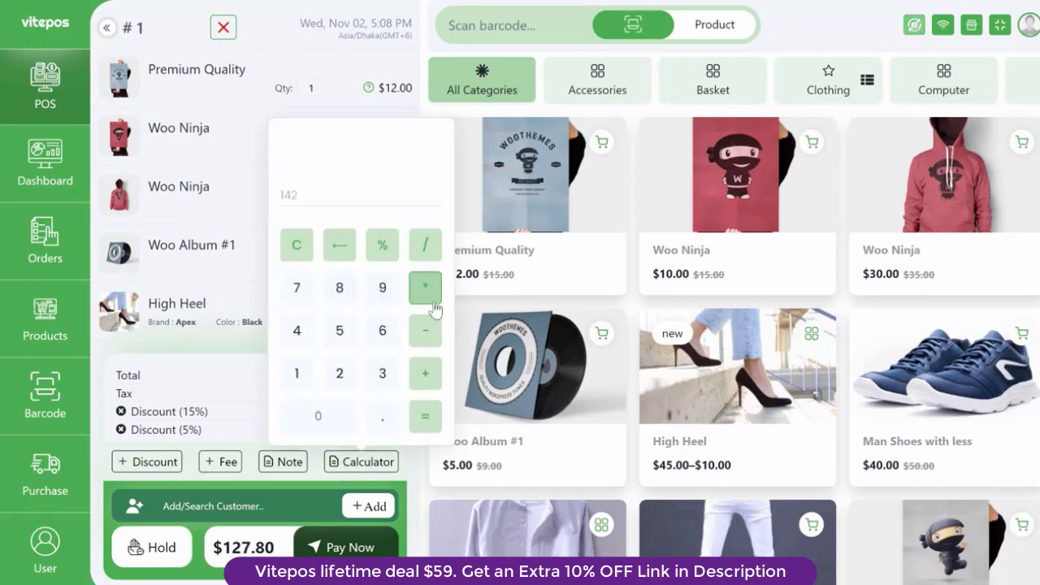
{"action": "left_click", "coordinate": [428, 286]}
{"action": "left_click", "coordinate": [442, 414]}
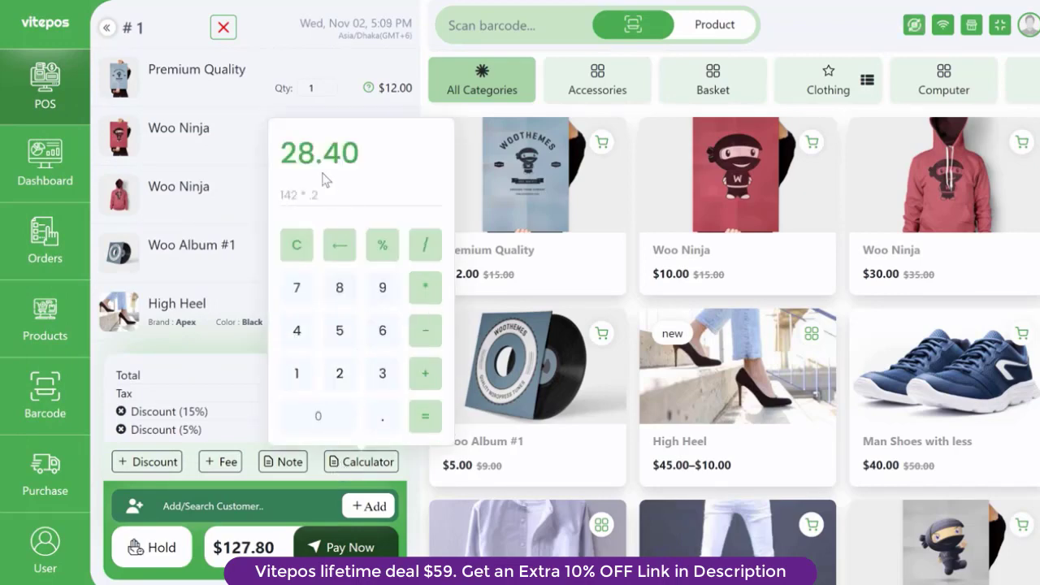
{"action": "left_click", "coordinate": [241, 380]}
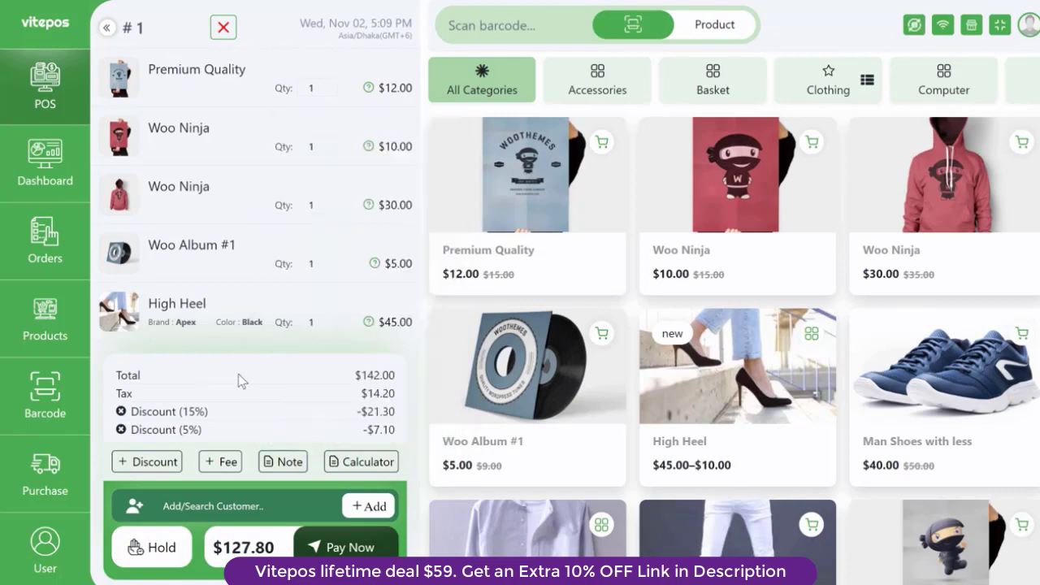
Clear the POS calculator, add up the two discount amounts starting from 21 and close it
{"action": "left_click", "coordinate": [360, 463]}
{"action": "left_click", "coordinate": [296, 244]}
{"action": "left_click", "coordinate": [339, 374]}
{"action": "left_click", "coordinate": [297, 374]}
{"action": "left_click", "coordinate": [425, 374]}
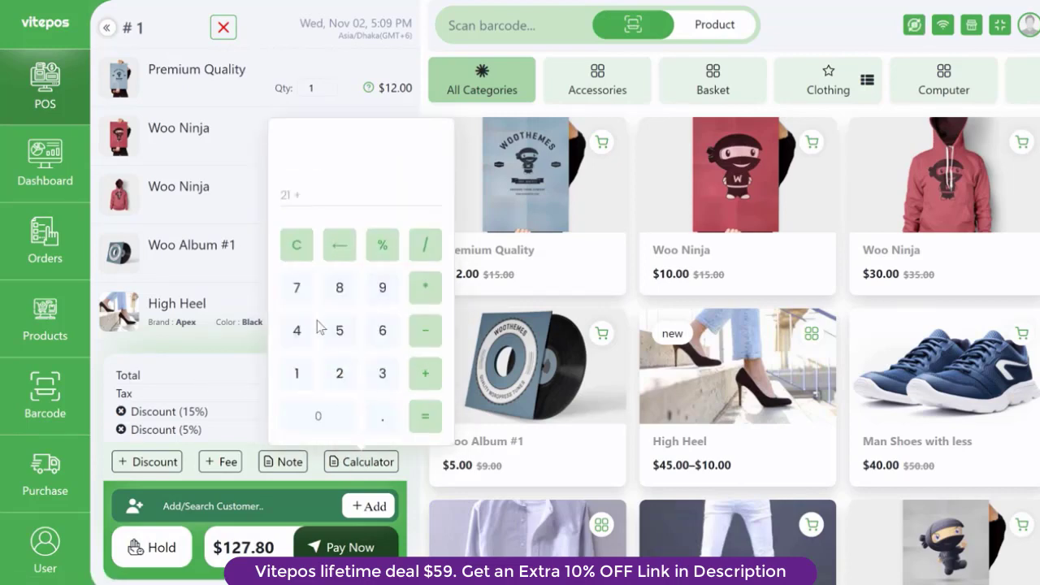
{"action": "left_click", "coordinate": [426, 418]}
{"action": "left_click", "coordinate": [368, 463]}
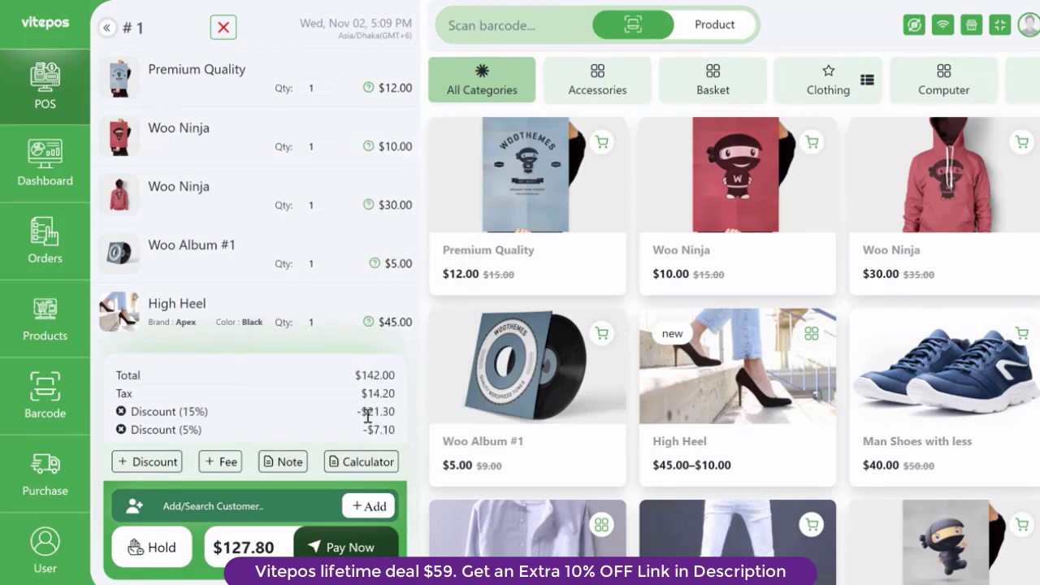
Proceed to checkout with the discounted cart
{"action": "left_click", "coordinate": [299, 537]}
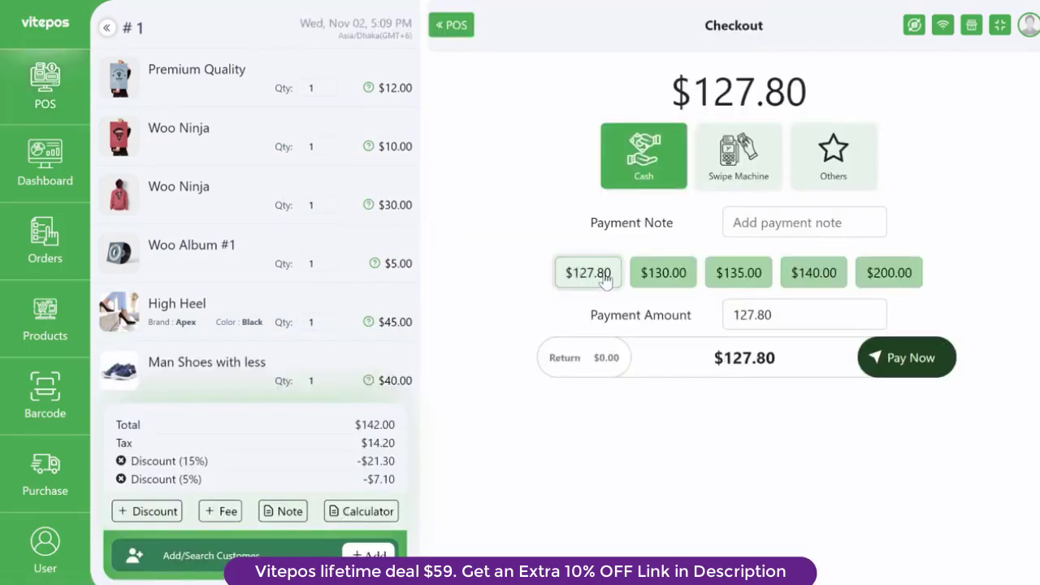